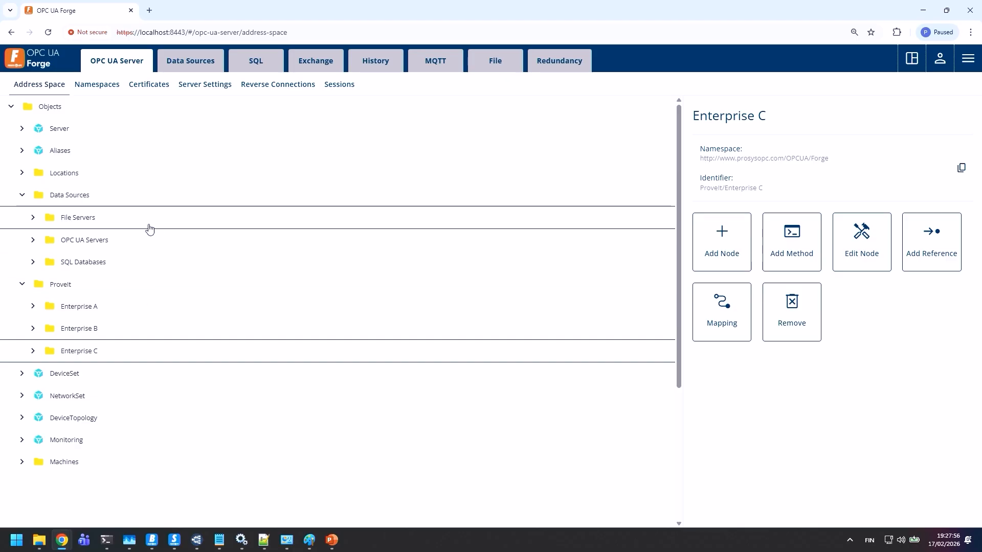
Review the configured OPC UA data source connections and the MQTT connections.
{"action": "left_click", "coordinate": [196, 66]}
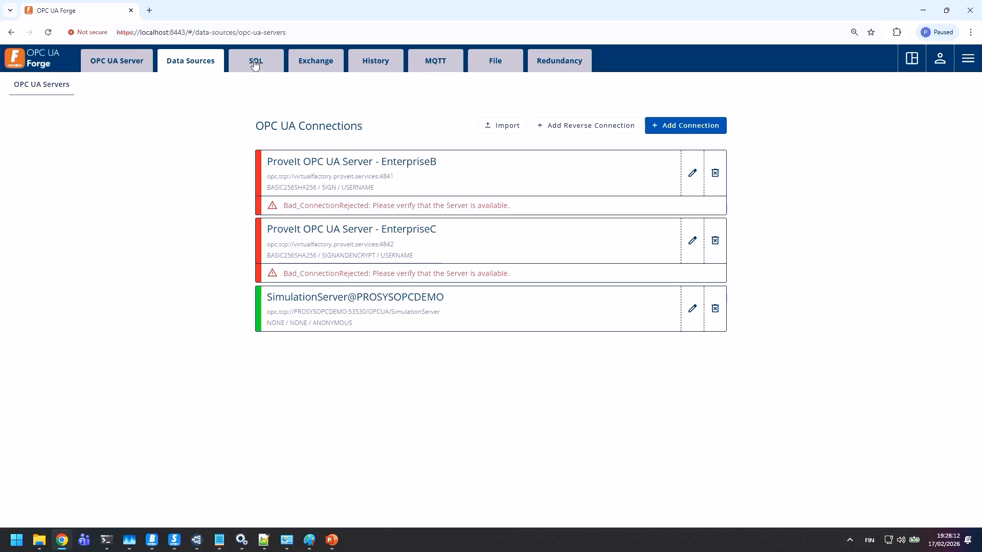
{"action": "left_click", "coordinate": [434, 65]}
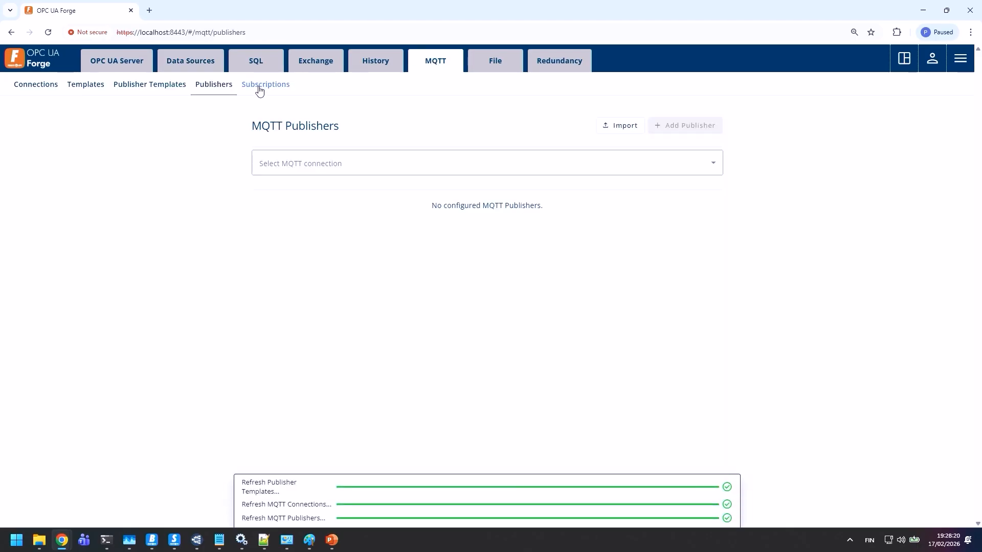
{"action": "left_click", "coordinate": [51, 88]}
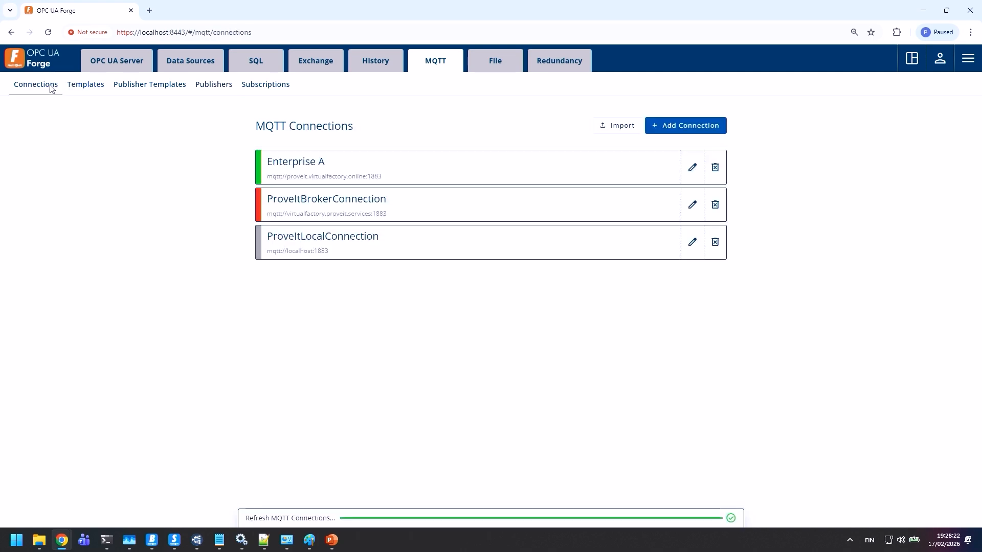
Show the MQTT subscriptions that belong to the Enterprise A connection.
{"action": "left_click", "coordinate": [272, 87]}
{"action": "left_click", "coordinate": [352, 167]}
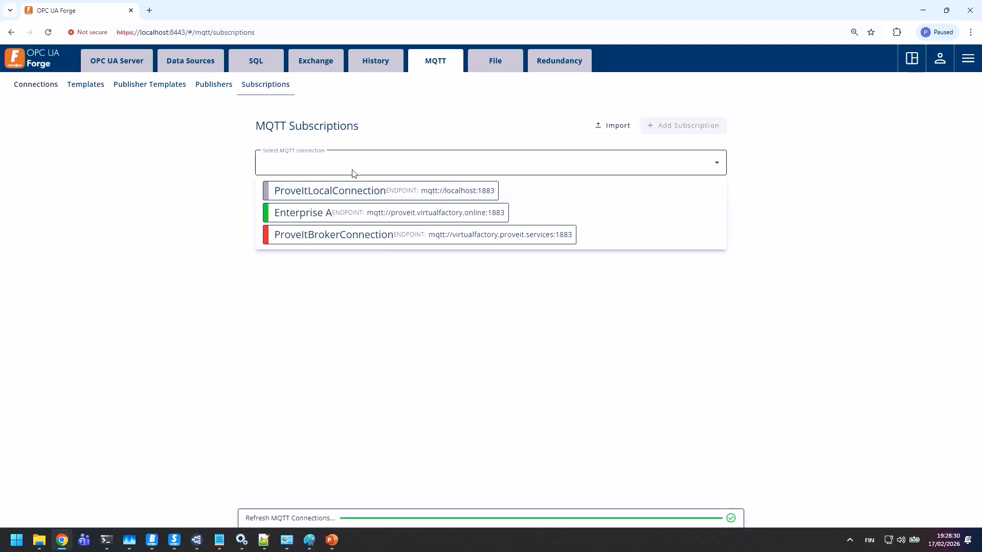
{"action": "left_click", "coordinate": [345, 213]}
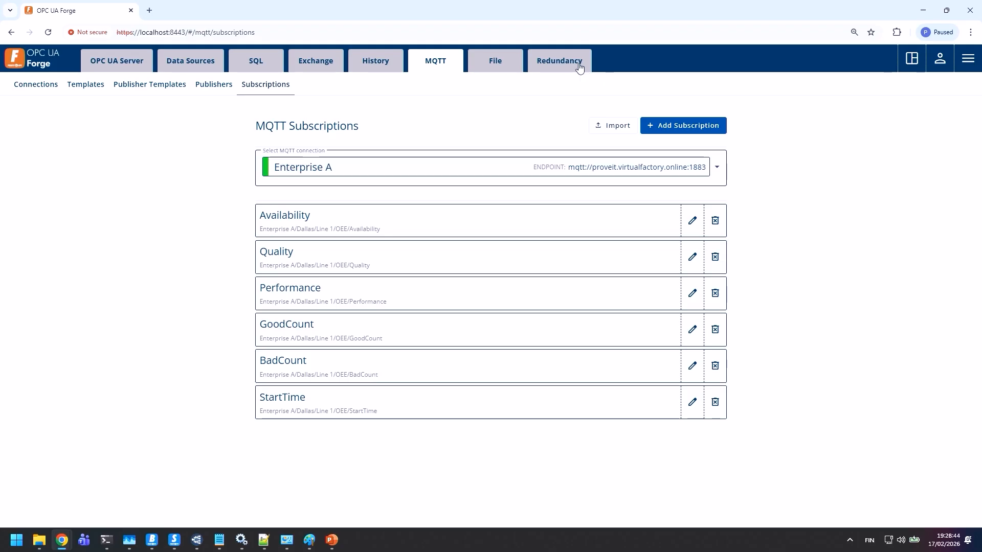
Open the Enterprise C namespace redundancy group to view its settings and namespaces.
{"action": "left_click", "coordinate": [562, 60]}
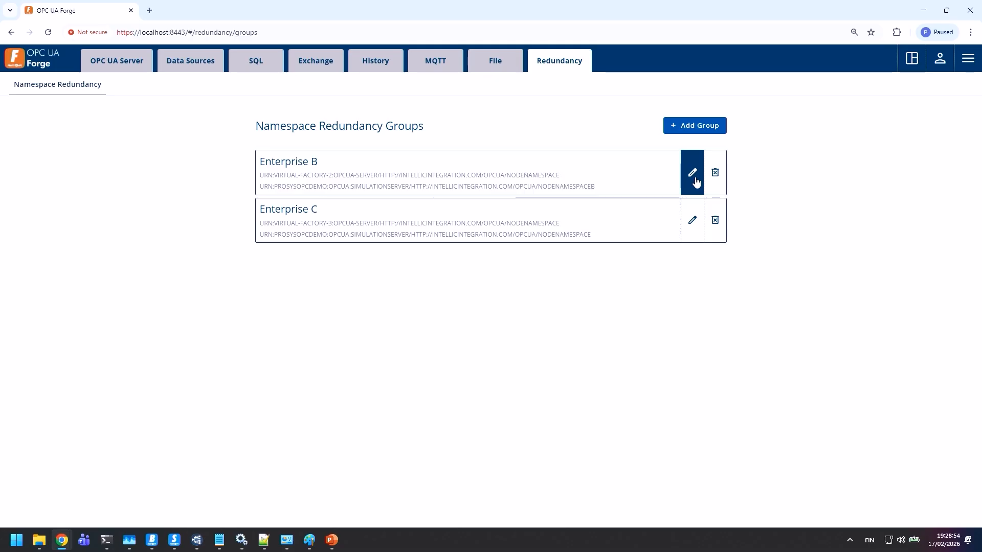
{"action": "left_click", "coordinate": [693, 223]}
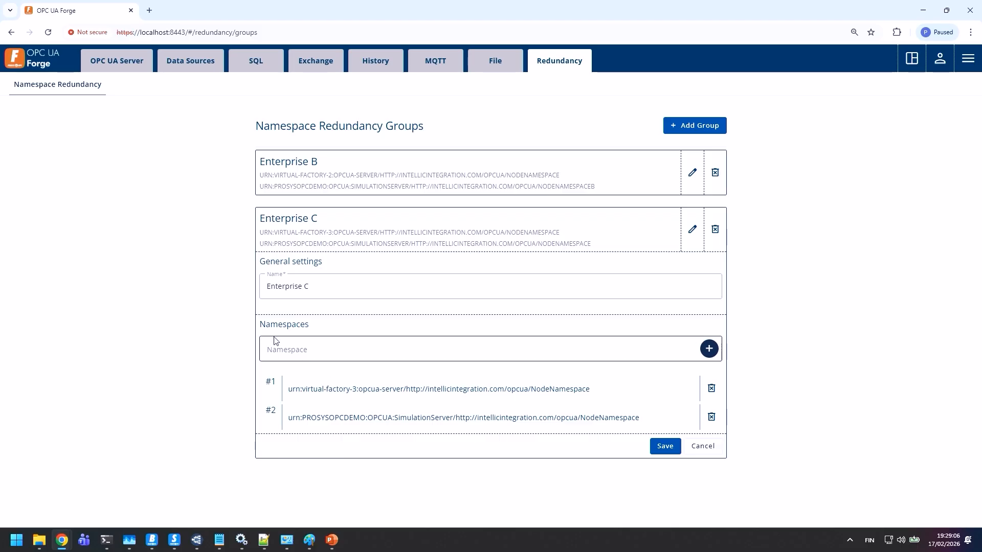
In the server's address space, expand Enterprise A under ProveIt through Site and Line 1 to the contents of OEE.
{"action": "left_click", "coordinate": [114, 61]}
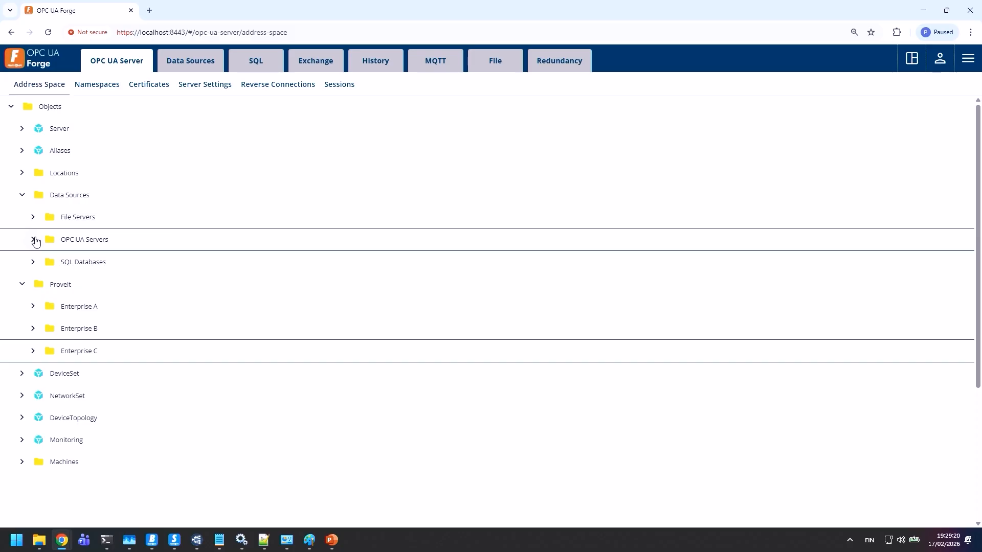
{"action": "left_click", "coordinate": [33, 306]}
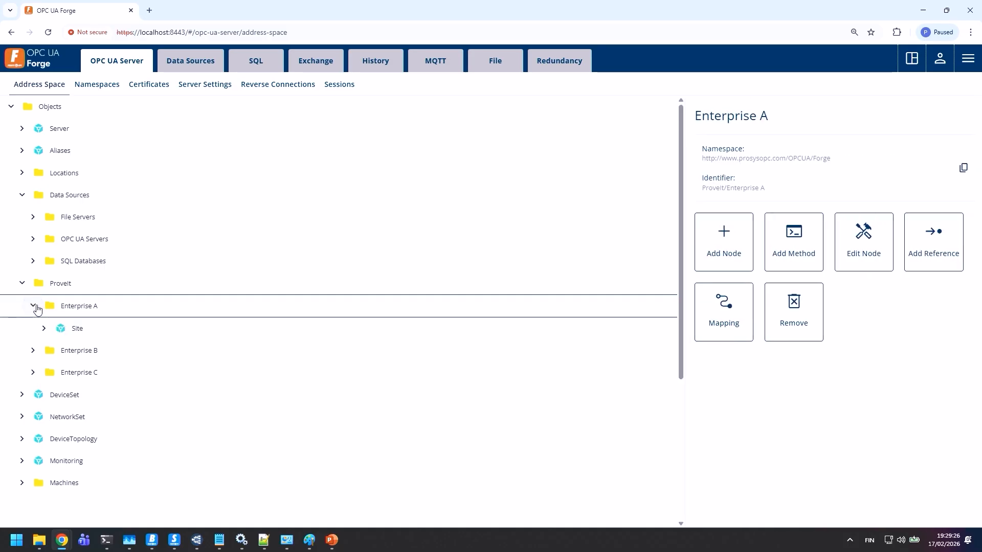
{"action": "left_click", "coordinate": [44, 328]}
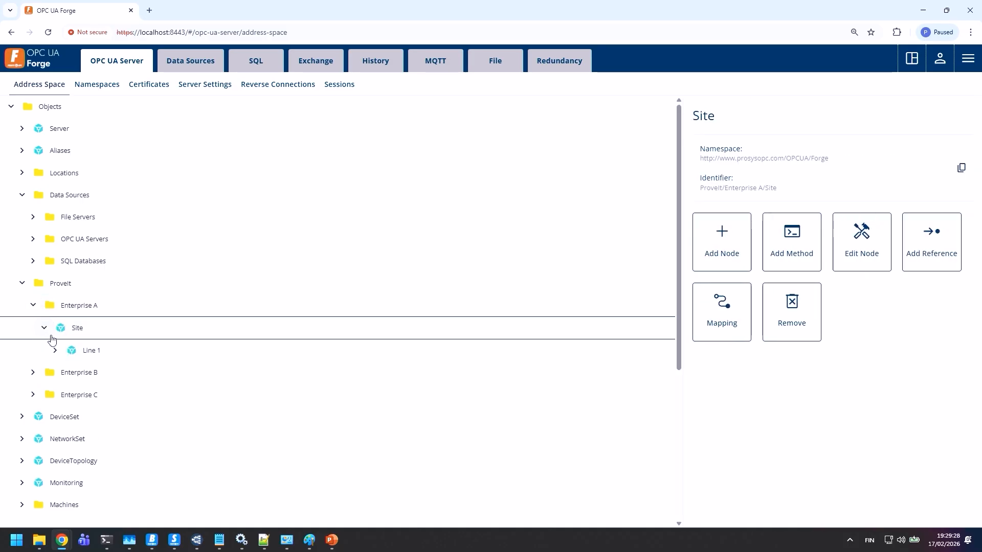
{"action": "left_click", "coordinate": [55, 350]}
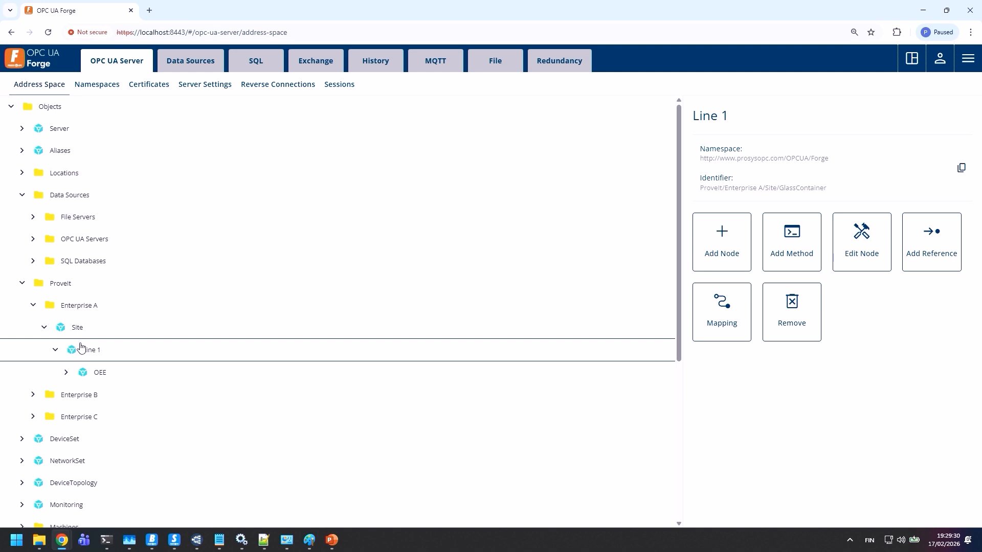
{"action": "left_click", "coordinate": [65, 374]}
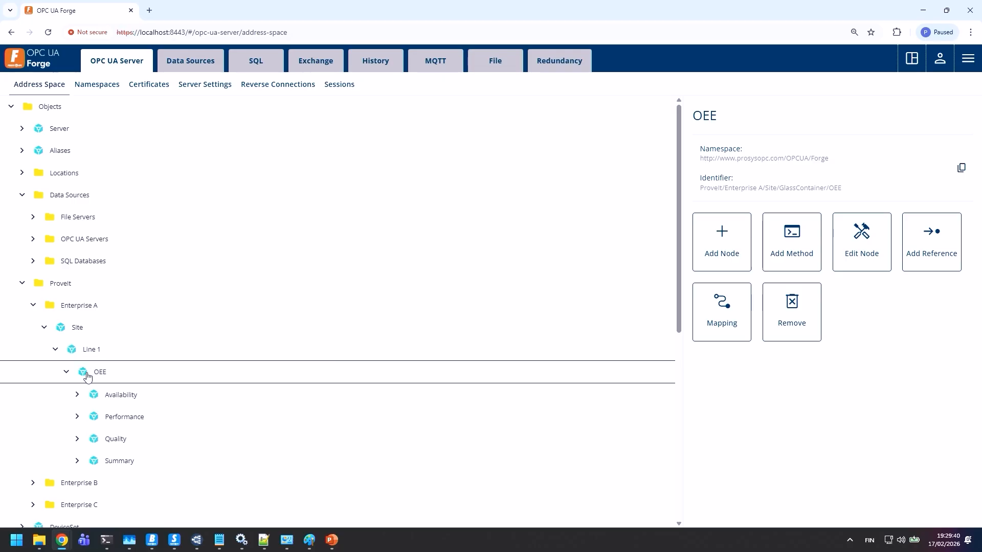
{"action": "left_click", "coordinate": [85, 353]}
{"action": "right_click", "coordinate": [85, 354]}
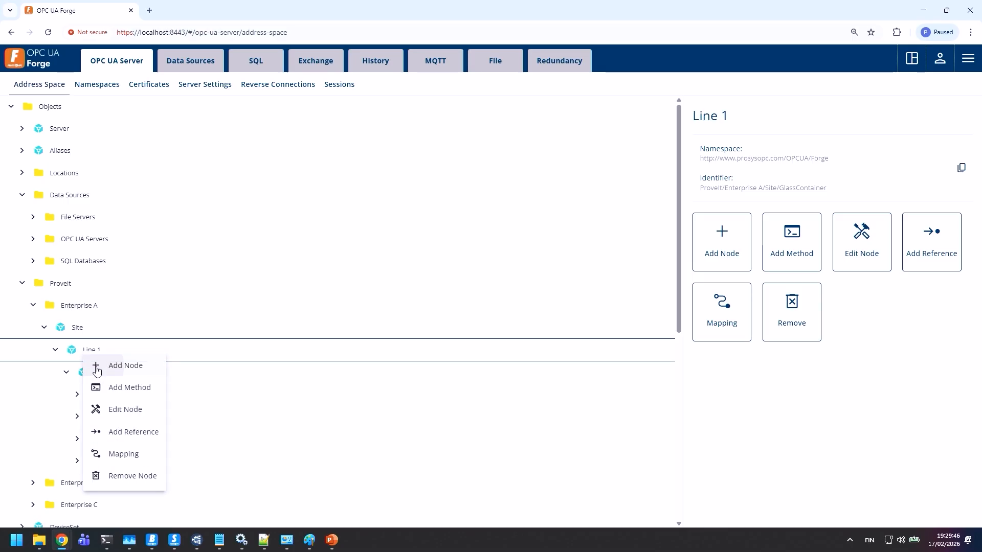
{"action": "left_click", "coordinate": [97, 366]}
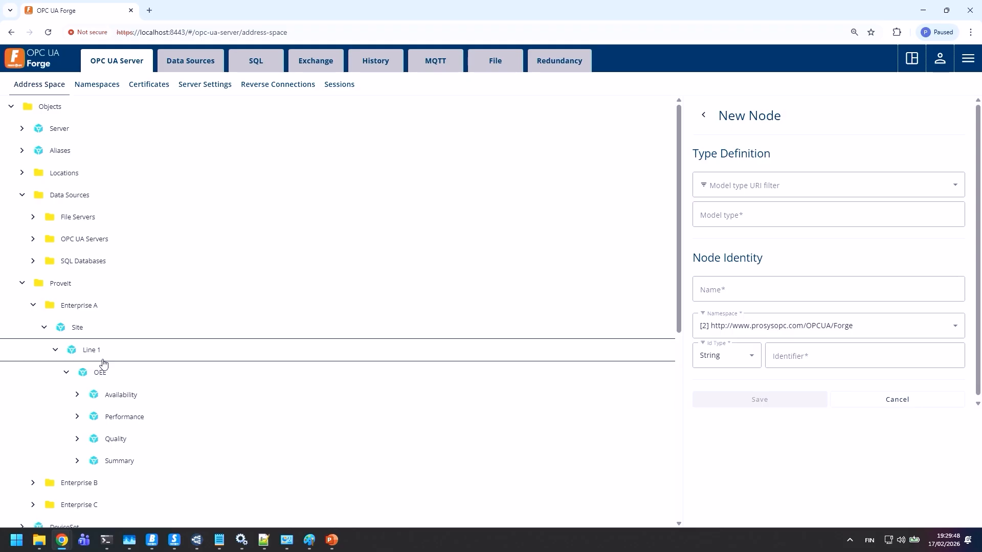
{"action": "left_click", "coordinate": [104, 90]}
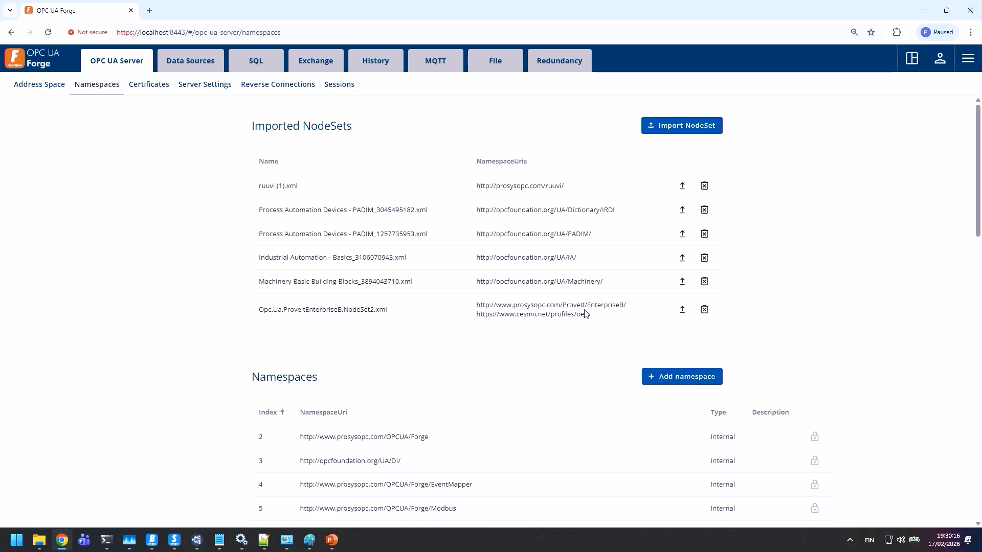
{"action": "left_click_drag", "start_coordinate": [590, 314], "coordinate": [476, 314]}
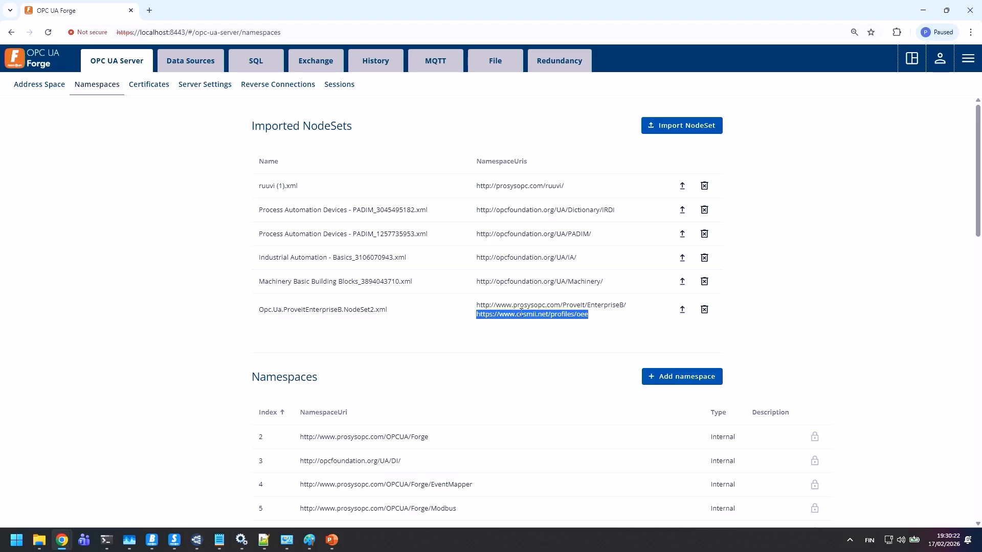
{"action": "left_click", "coordinate": [548, 315]}
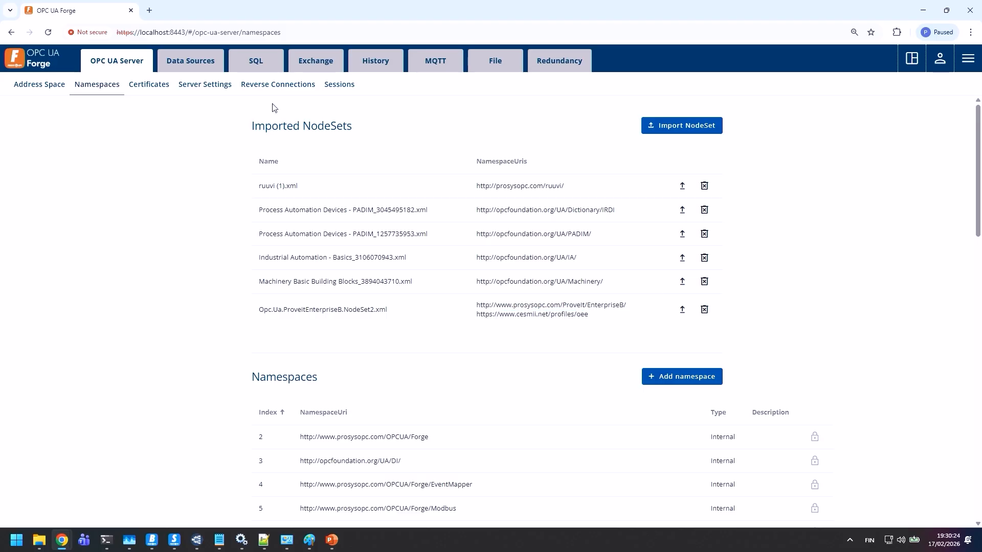
{"action": "left_click", "coordinate": [49, 84]}
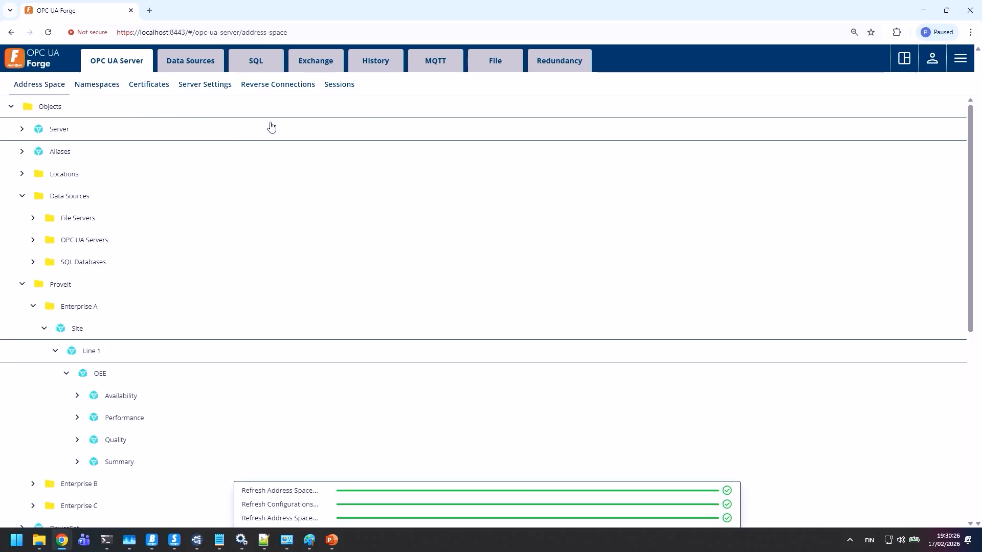
{"action": "right_click", "coordinate": [85, 354]}
{"action": "left_click", "coordinate": [99, 375]}
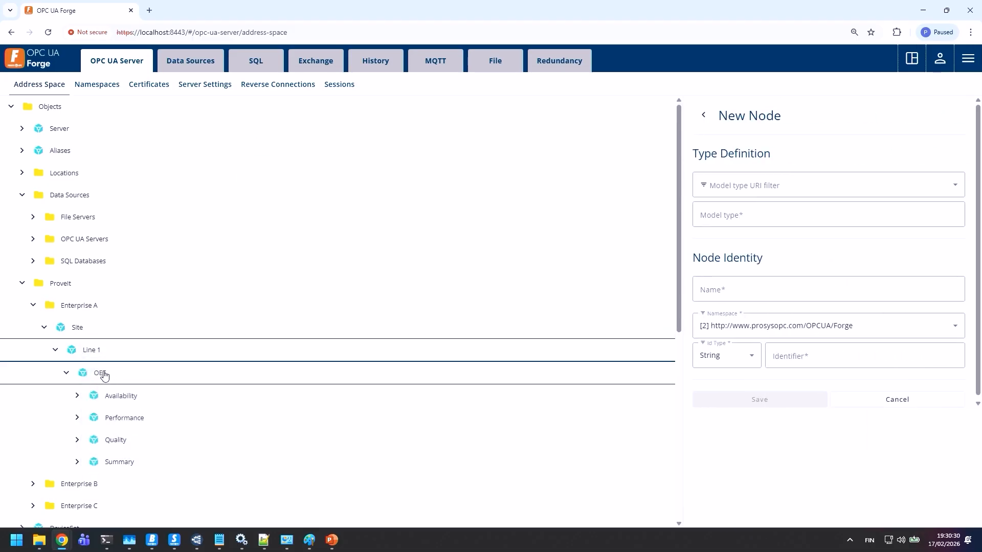
{"action": "left_click", "coordinate": [794, 187]}
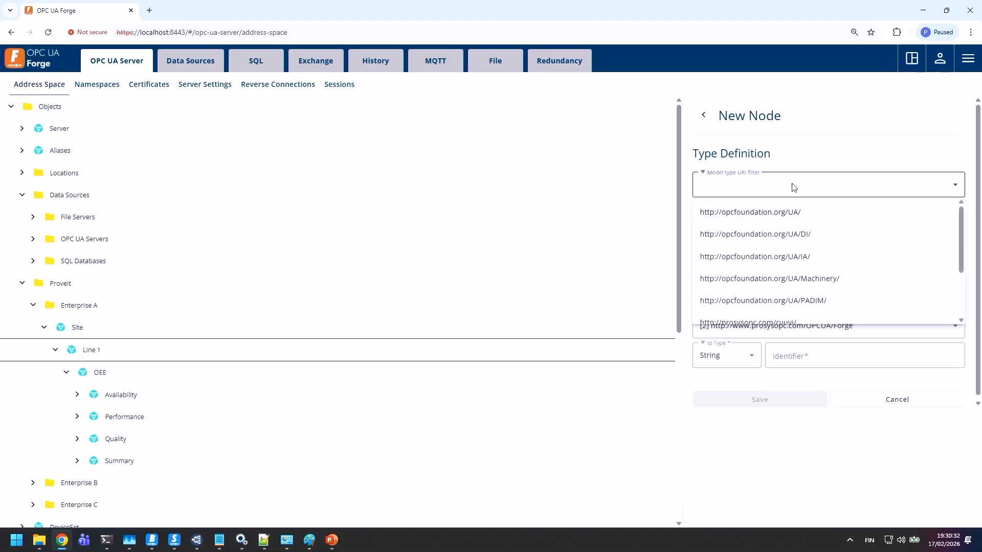
{"action": "scroll", "coordinate": [793, 236], "scroll_direction": "down", "scroll_amount": 2}
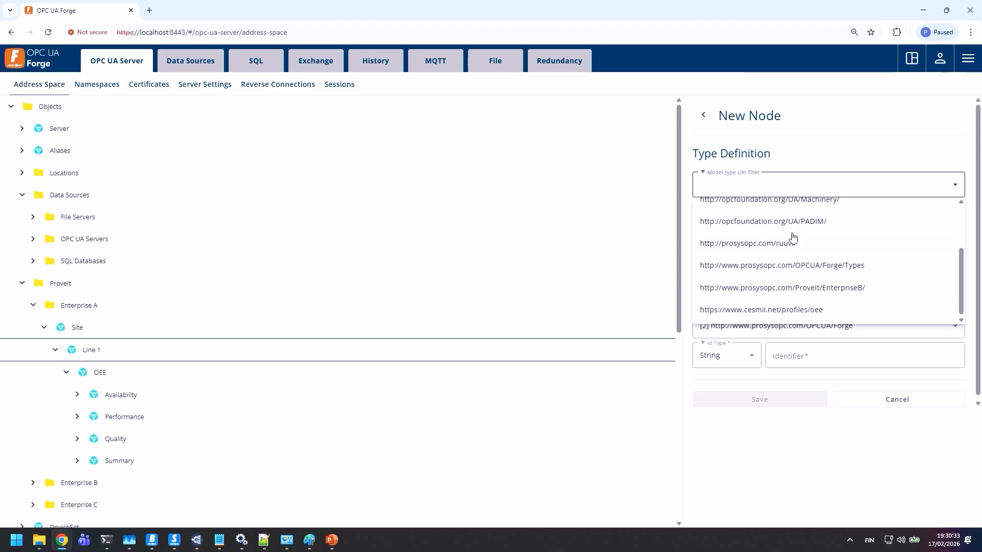
{"action": "left_click", "coordinate": [778, 310]}
{"action": "left_click", "coordinate": [768, 216]}
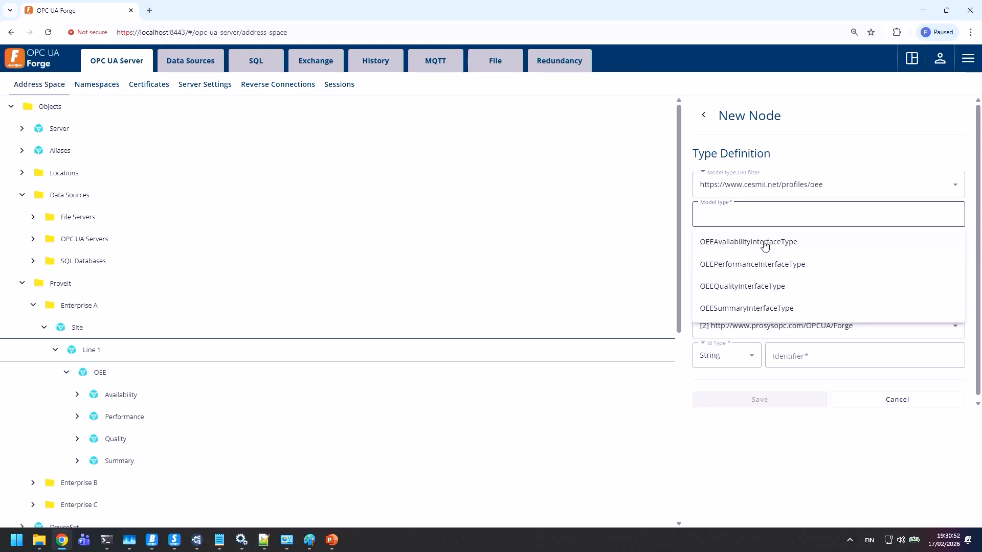
{"action": "left_click", "coordinate": [761, 315]}
Name the new node OEE_Summmary and save it.
{"action": "left_click", "coordinate": [747, 290]}
{"action": "type", "text": "OE"}
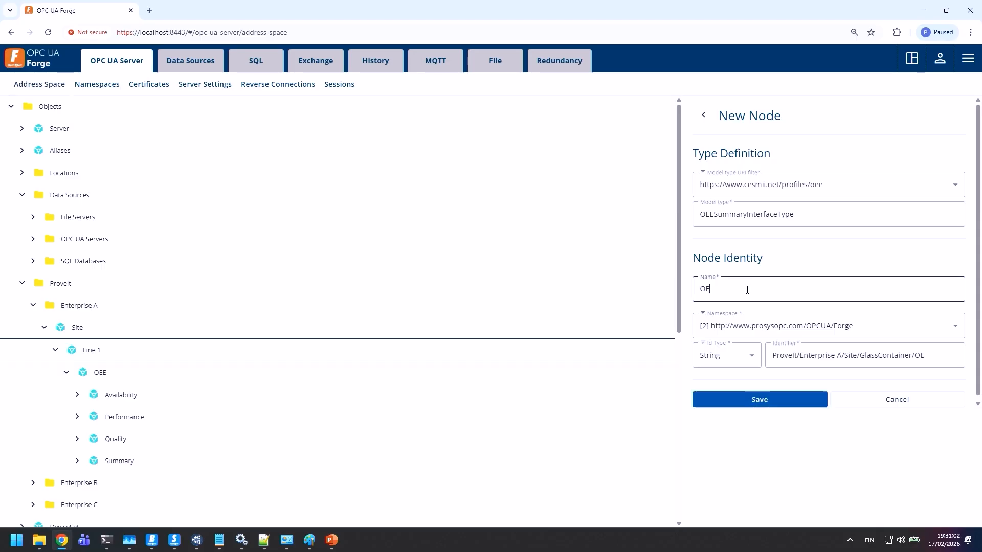
{"action": "type", "text": "E_Sum,m"}
{"action": "key", "text": "BackSpace"}
{"action": "key", "text": "BackSpace"}
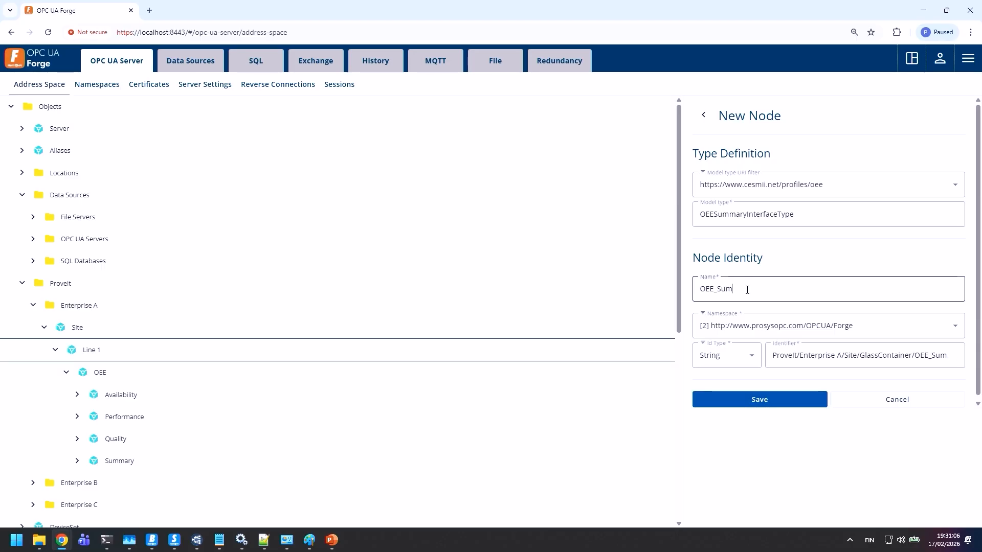
{"action": "type", "text": "mmary"}
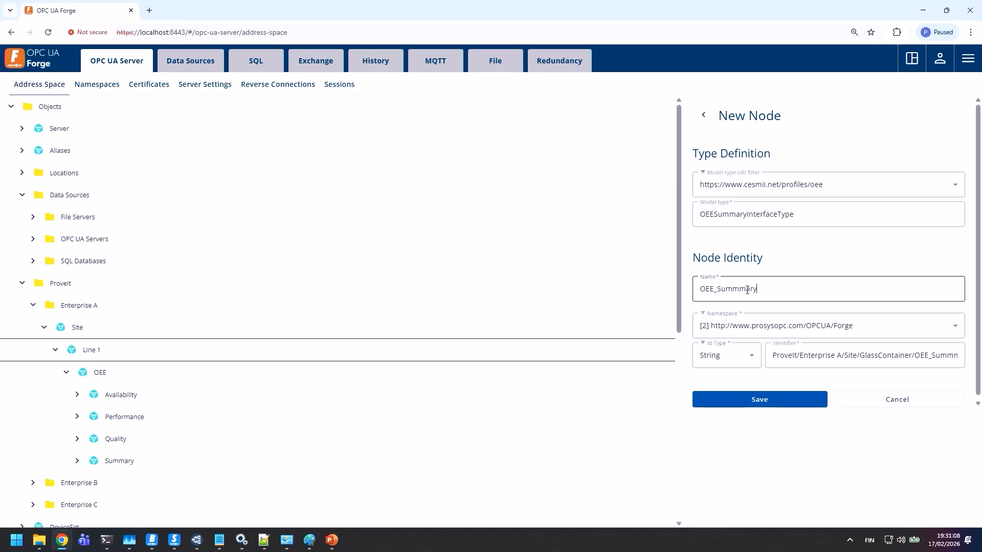
{"action": "left_click", "coordinate": [773, 401]}
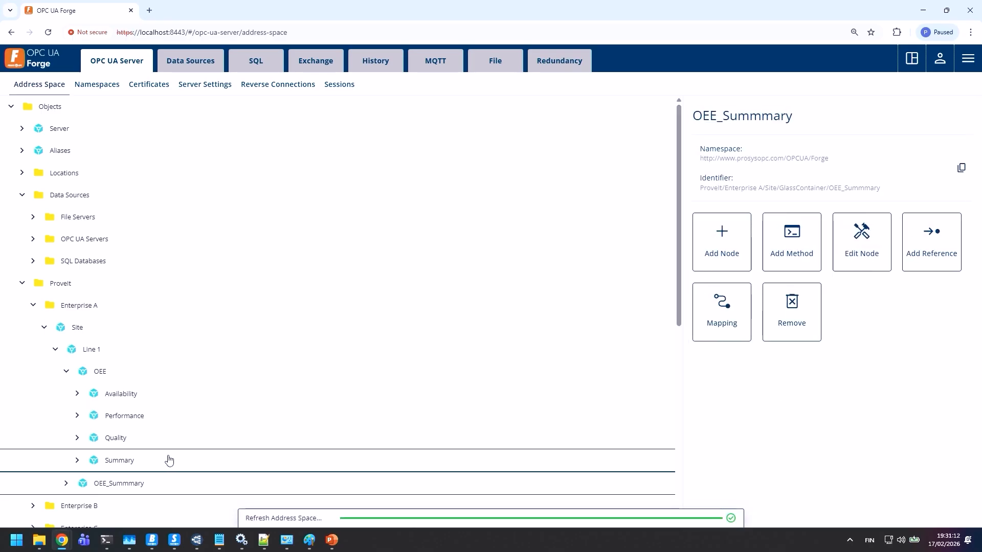
Compare the child variables of OEE_Summmary with those of the existing Summary node under OEE, and collapse OEE_Summmary again.
{"action": "left_click", "coordinate": [66, 483]}
{"action": "scroll", "coordinate": [98, 473], "scroll_direction": "down", "scroll_amount": 1}
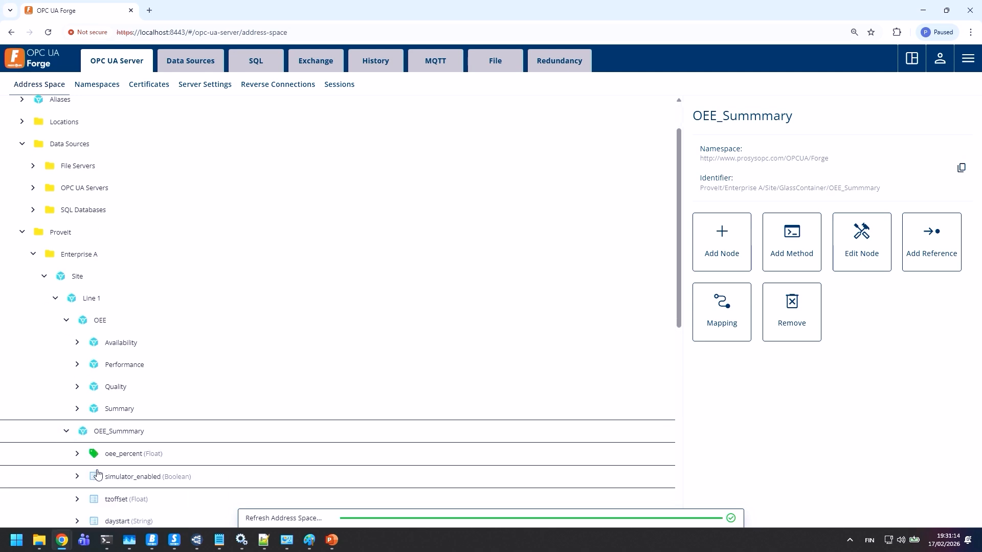
{"action": "left_click", "coordinate": [77, 409]}
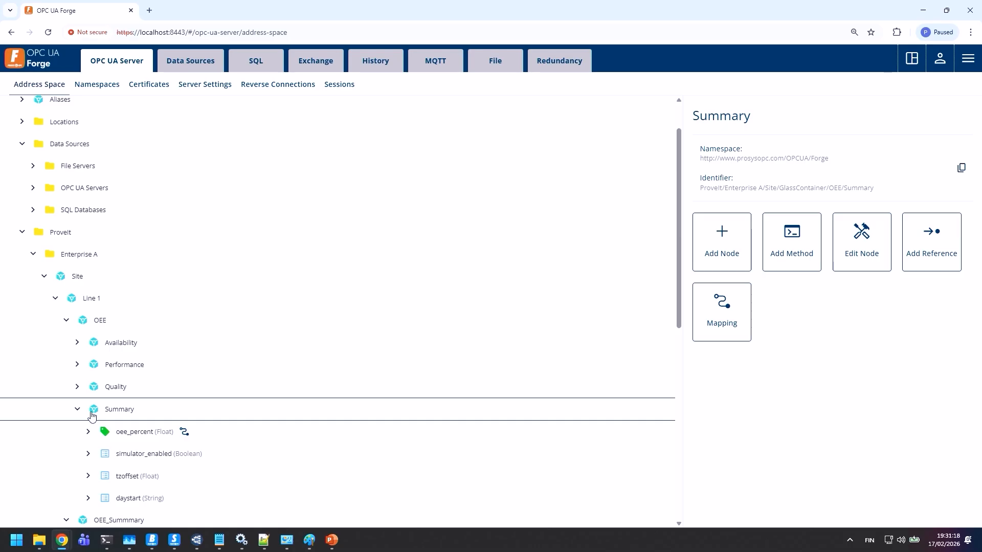
{"action": "scroll", "coordinate": [92, 416], "scroll_direction": "down", "scroll_amount": 2}
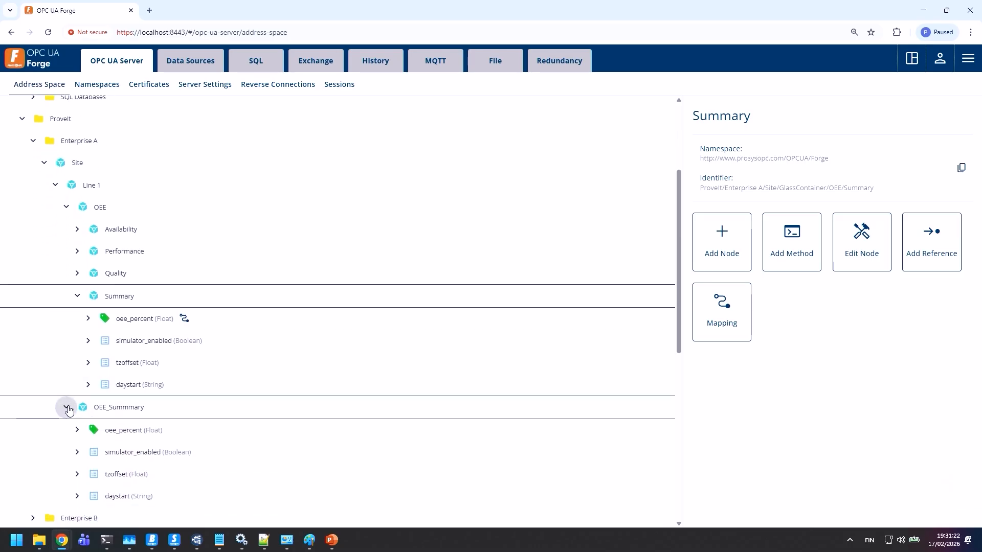
{"action": "left_click", "coordinate": [66, 407]}
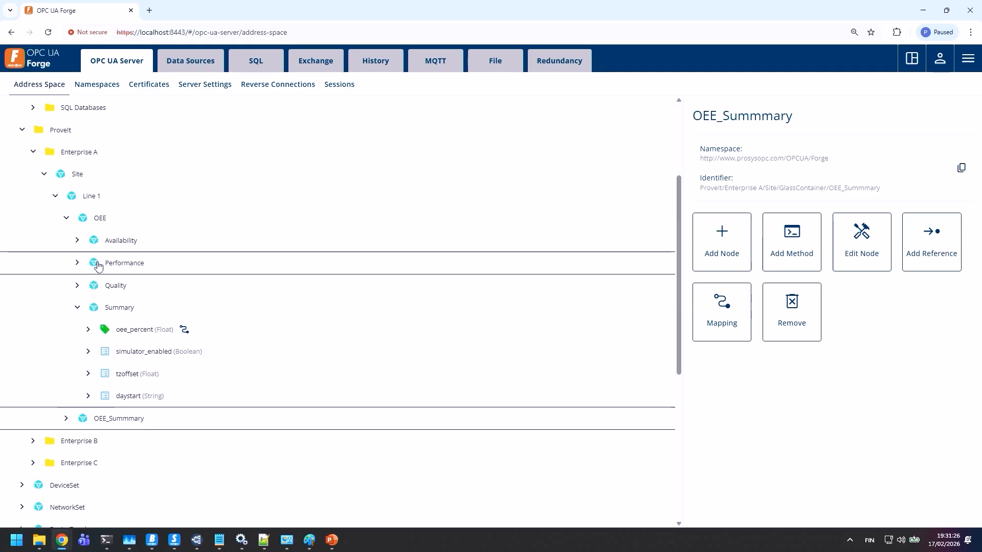
Compare the presentation's Enterprise A Model Transformation slide with the oee_percent mapping in OPC UA Forge, and advance the presentation to the Enterprise B slide.
{"action": "key", "text": "alt+Tab"}
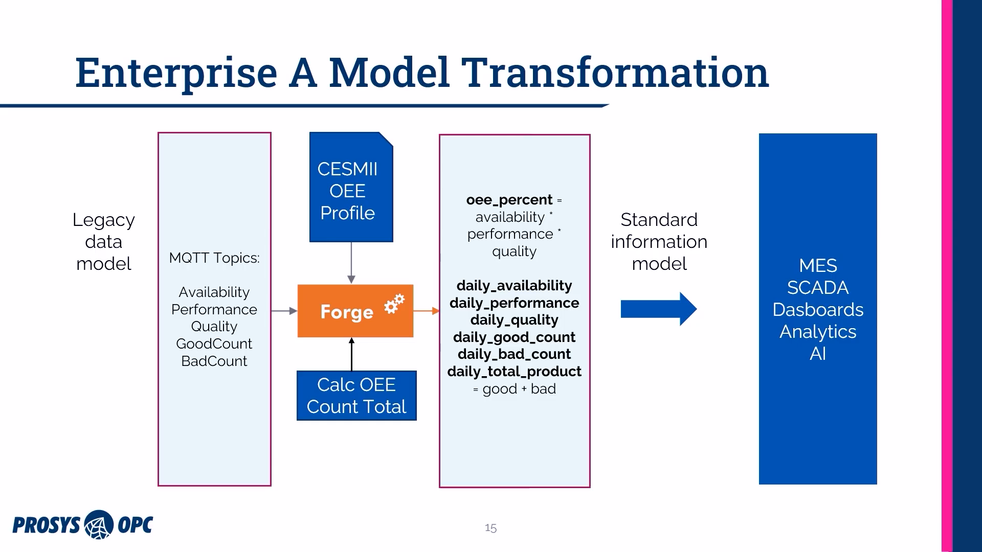
{"action": "key", "text": "alt+Tab"}
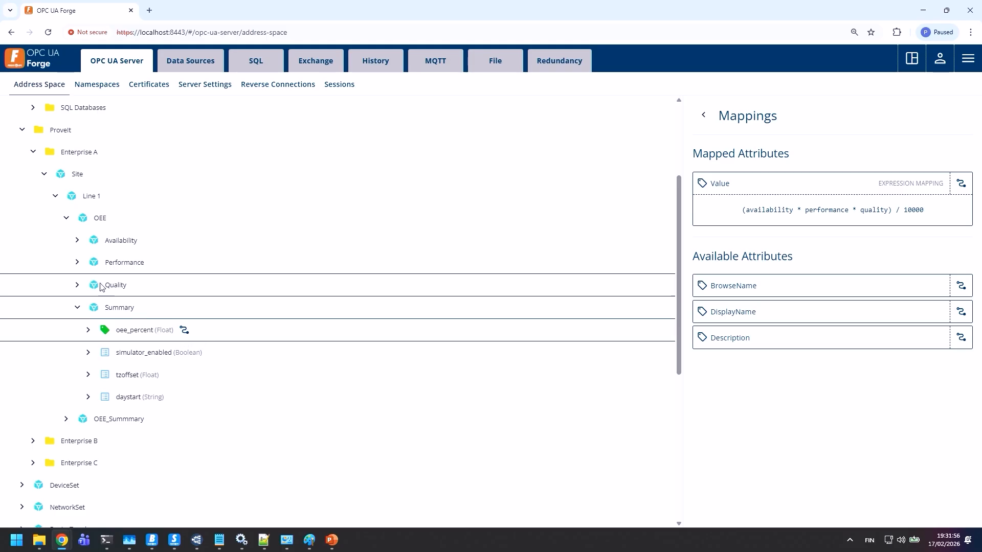
{"action": "key", "text": "alt+Tab"}
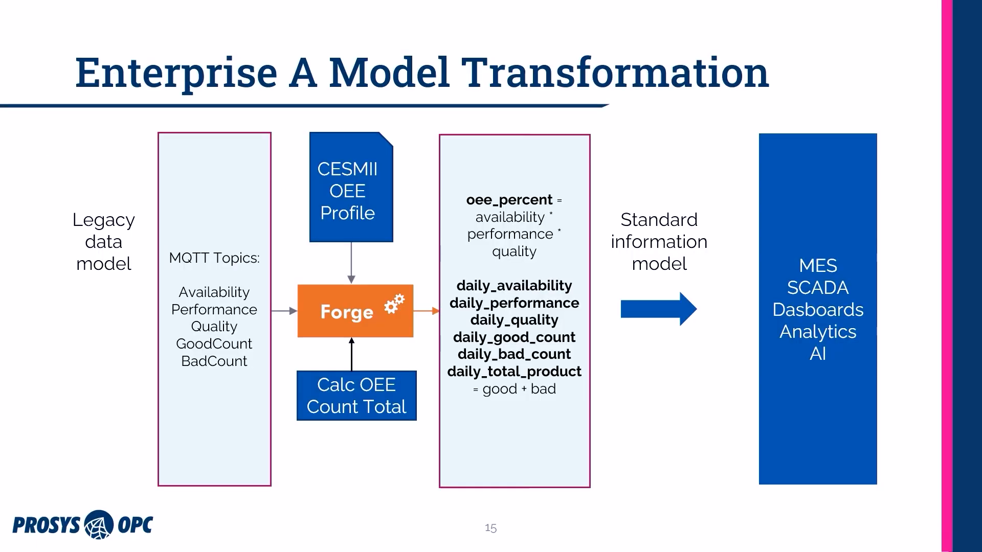
{"action": "key", "text": "Right"}
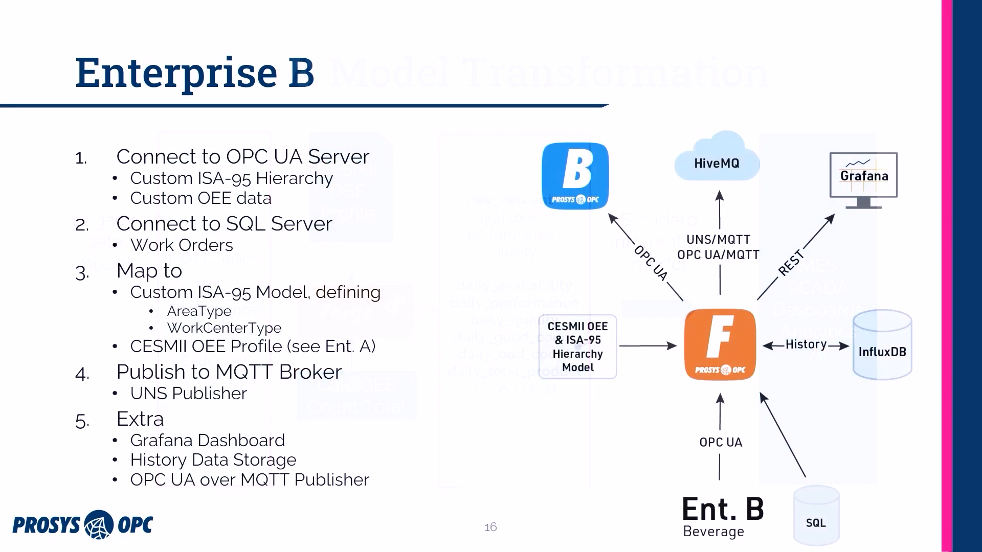
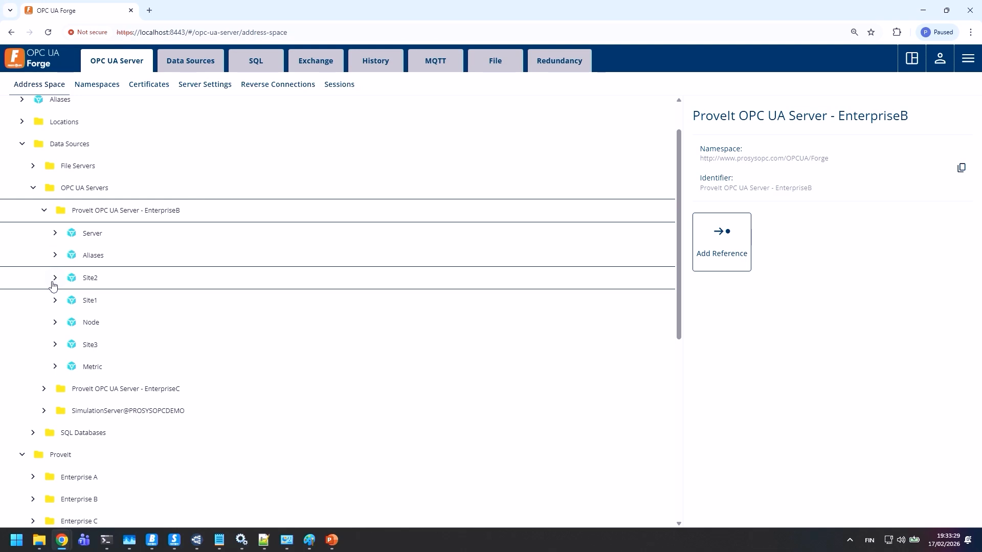
Examine the metric variables of liquidprocessing in Site1 of the ProveIt OPC UA Server - EnterpriseB source, and collapse Site1 again.
{"action": "left_click", "coordinate": [55, 301]}
{"action": "scroll", "coordinate": [53, 261], "scroll_direction": "down", "scroll_amount": 1}
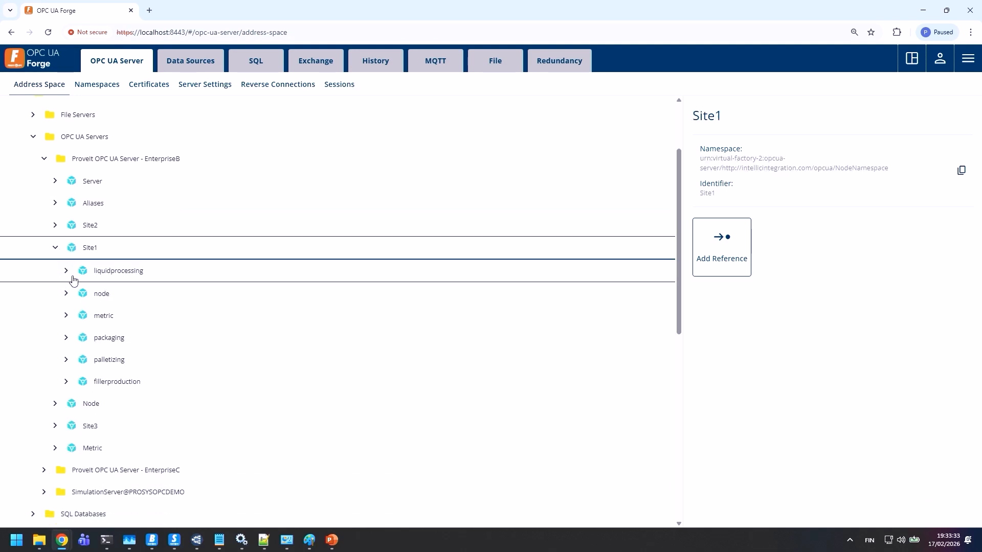
{"action": "left_click", "coordinate": [66, 272]}
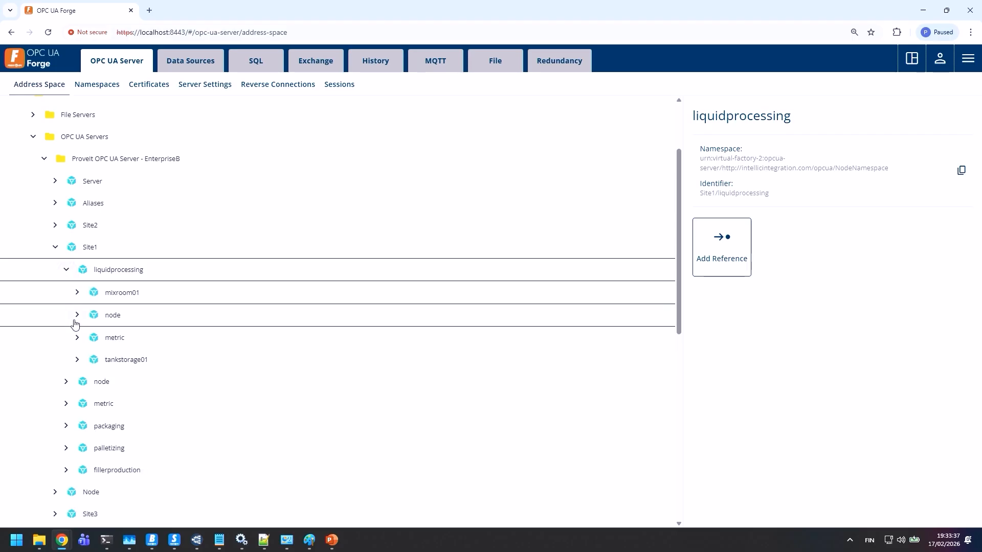
{"action": "left_click", "coordinate": [78, 339]}
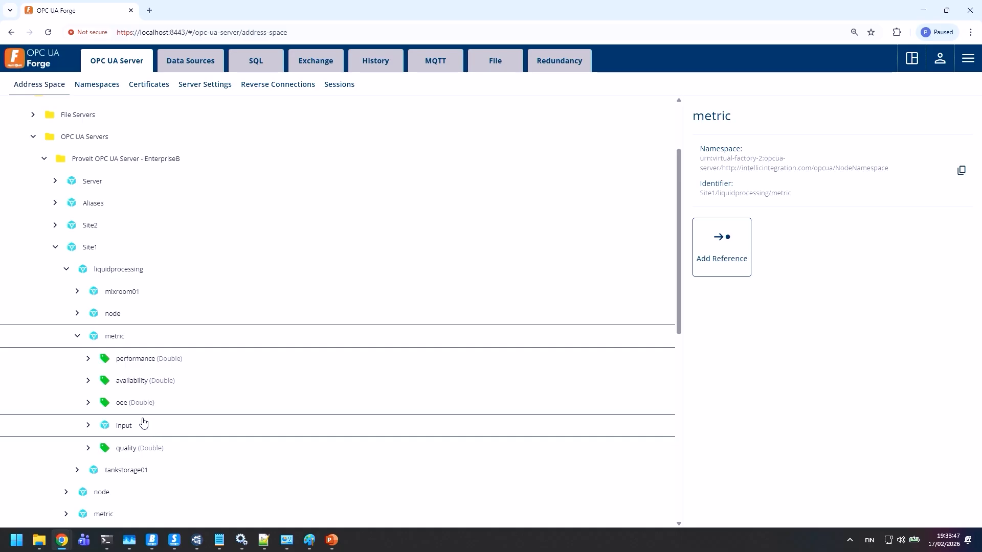
{"action": "left_click", "coordinate": [66, 270]}
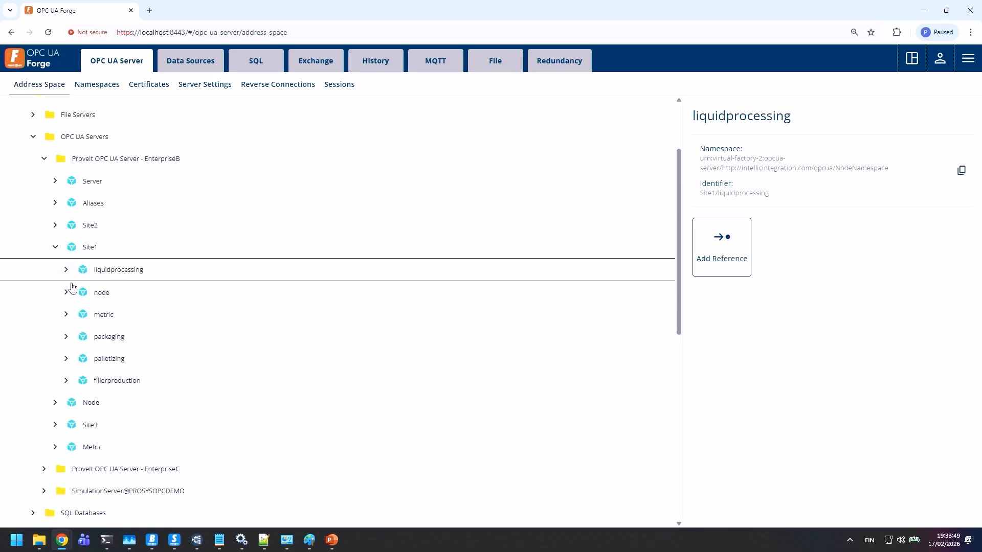
{"action": "left_click", "coordinate": [54, 247]}
Expand the ProveIt Enterprise B model through Site1, FillerProduction and FillingLine01 down to the child nodes of its OEE object.
{"action": "scroll", "coordinate": [56, 270], "scroll_direction": "down", "scroll_amount": 5}
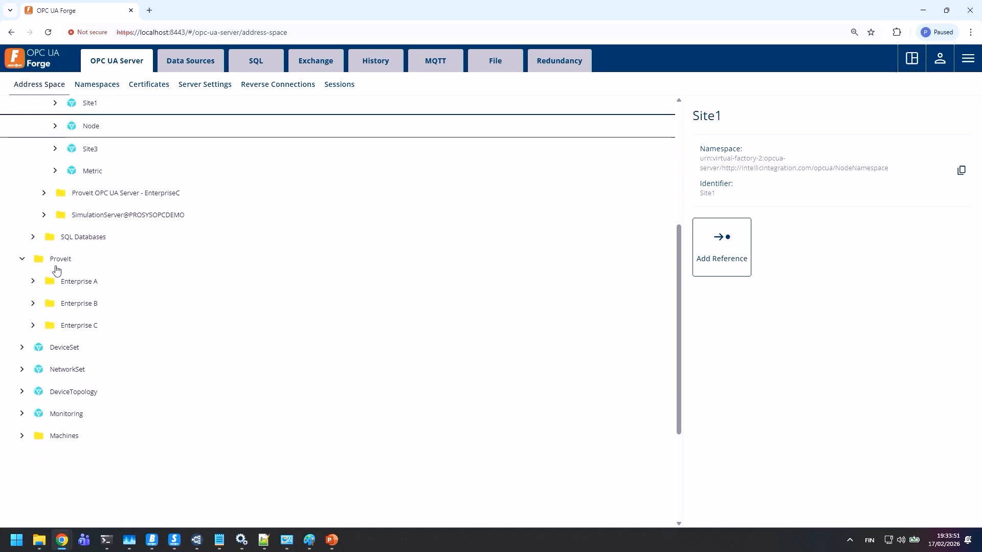
{"action": "left_click", "coordinate": [32, 193]}
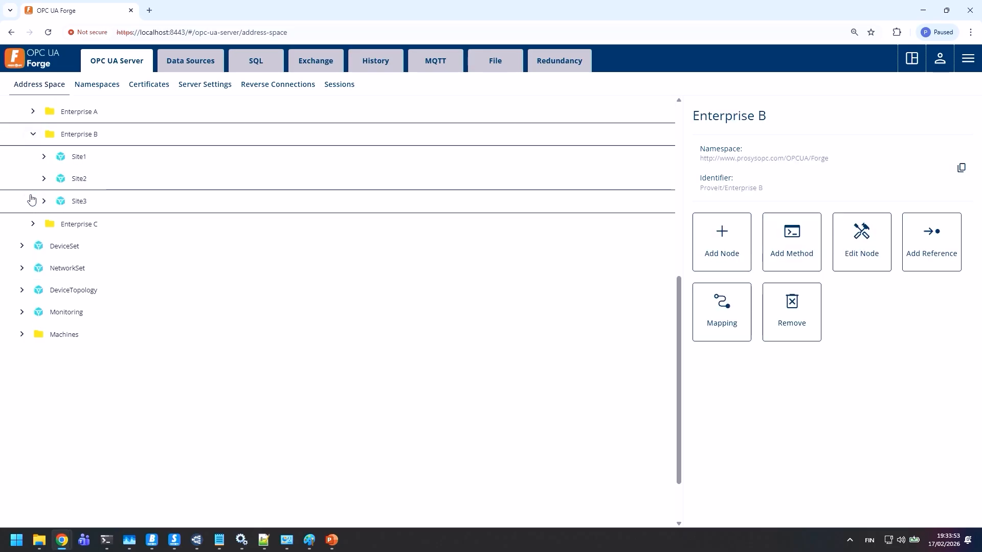
{"action": "left_click", "coordinate": [44, 158]}
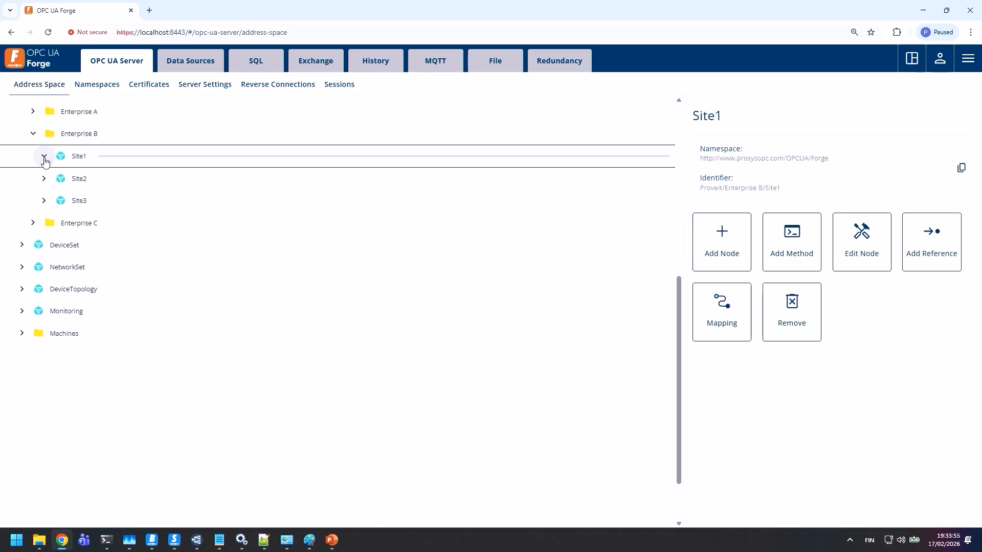
{"action": "left_click", "coordinate": [56, 181]}
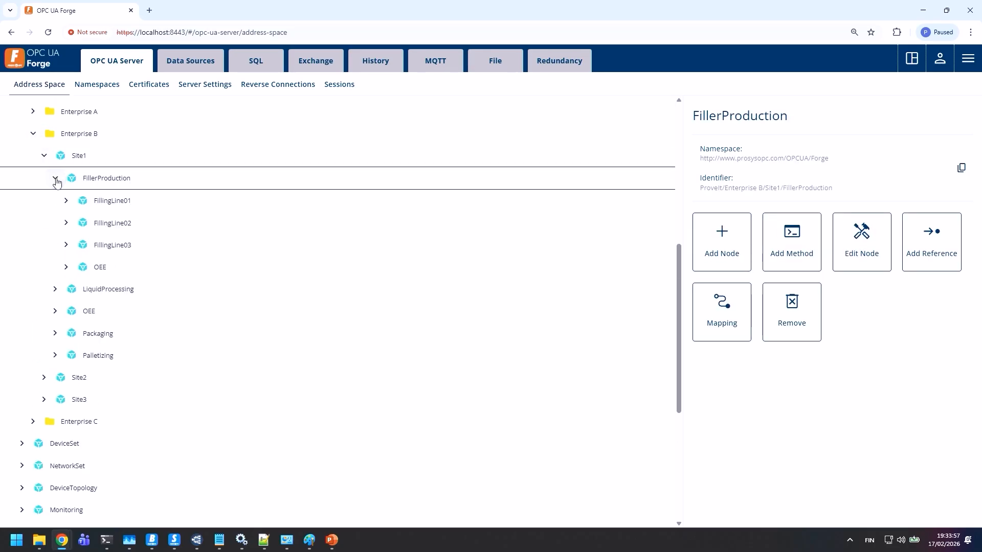
{"action": "left_click", "coordinate": [65, 201]}
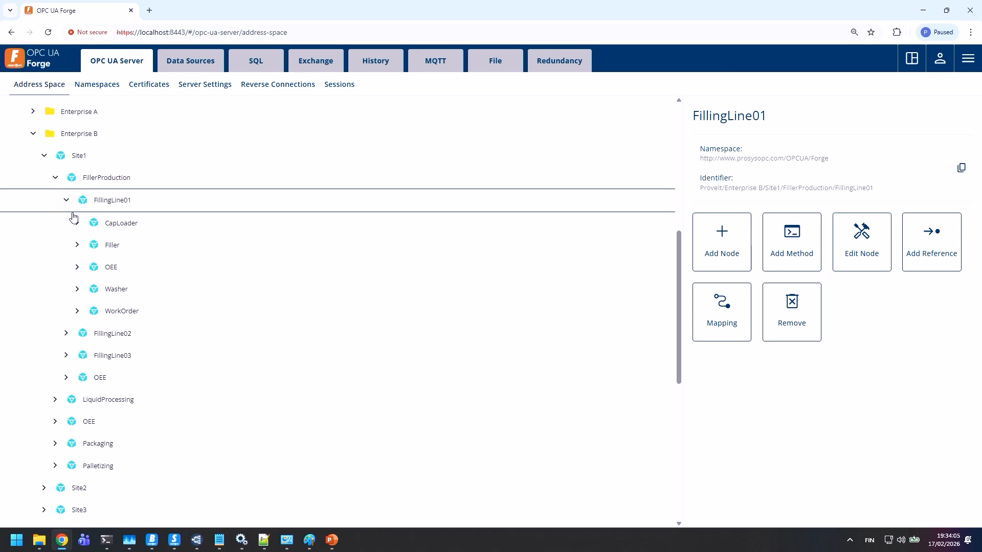
{"action": "left_click", "coordinate": [78, 268]}
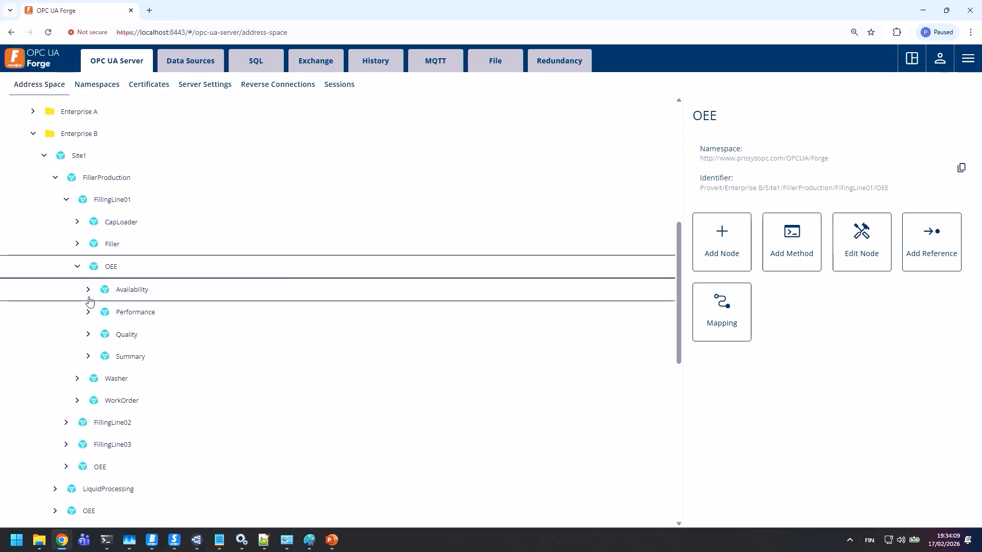
Expand Summary, Availability, Performance and Quality in FillingLine01's OEE object to examine their variables.
{"action": "left_click", "coordinate": [90, 358]}
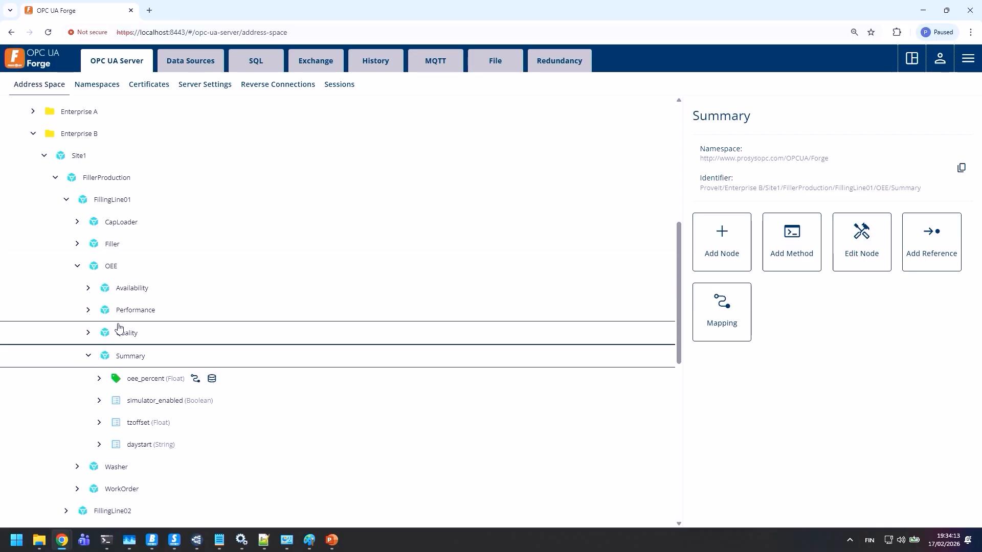
{"action": "left_click", "coordinate": [88, 289]}
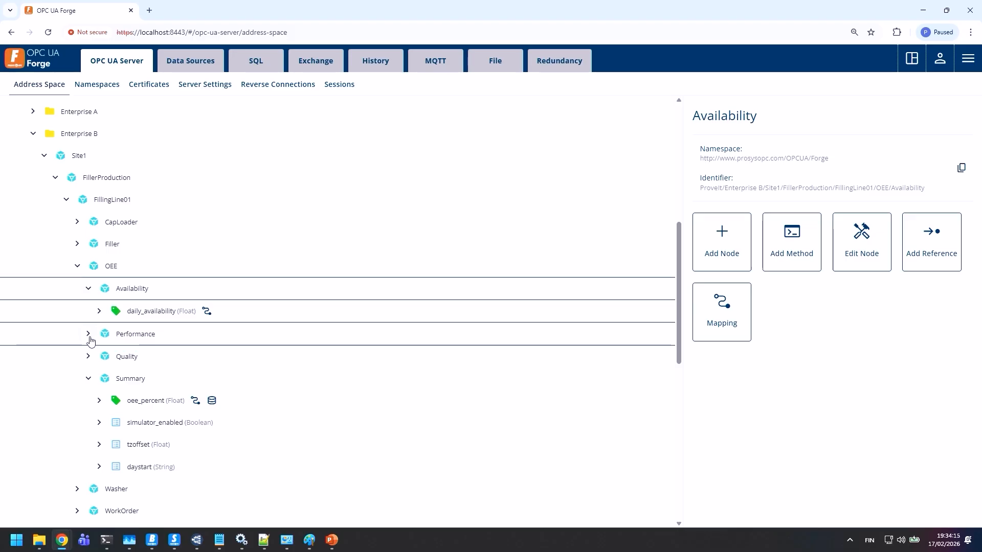
{"action": "left_click", "coordinate": [88, 334]}
{"action": "left_click", "coordinate": [88, 378]}
{"action": "scroll", "coordinate": [123, 326], "scroll_direction": "down", "scroll_amount": 2}
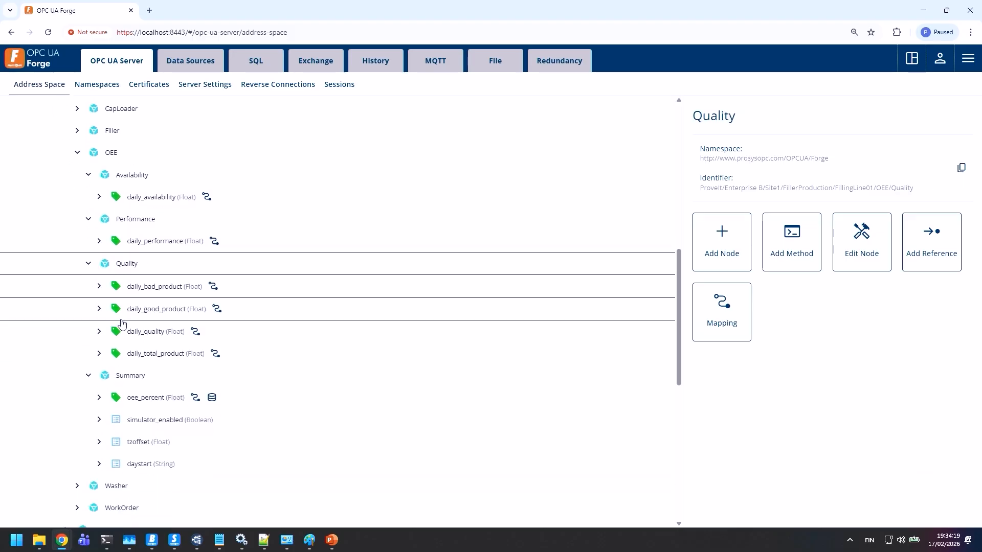
Open the Value mapping of oee_percent in FillingLine01's OEE Summary for editing and show its advanced transformation settings.
{"action": "left_click", "coordinate": [195, 397]}
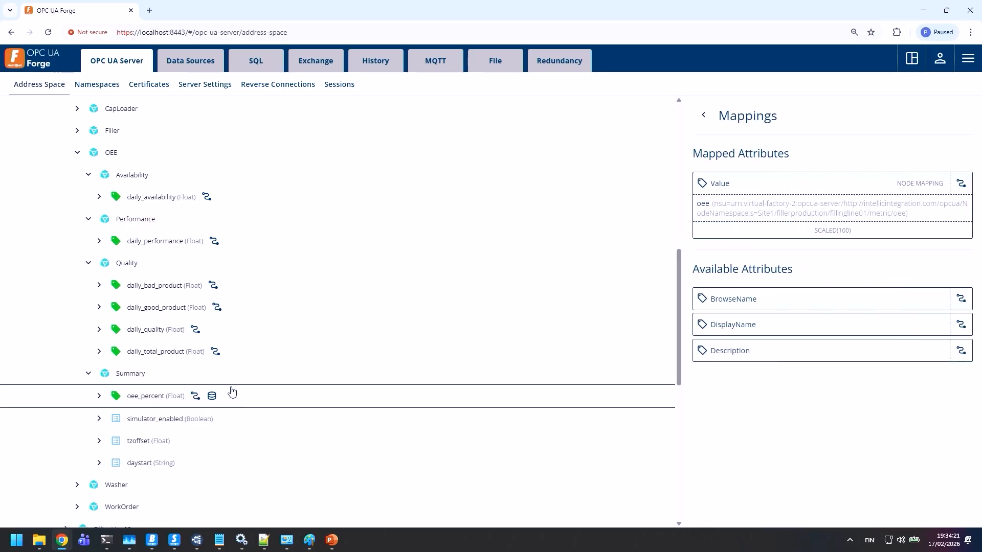
{"action": "left_click", "coordinate": [962, 183]}
{"action": "left_click", "coordinate": [944, 208]}
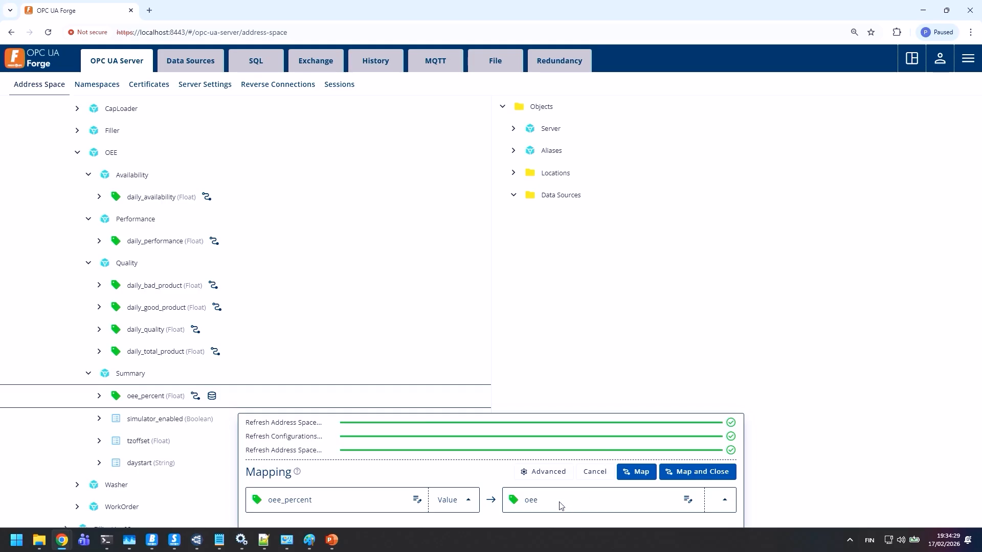
{"action": "left_click", "coordinate": [544, 472]}
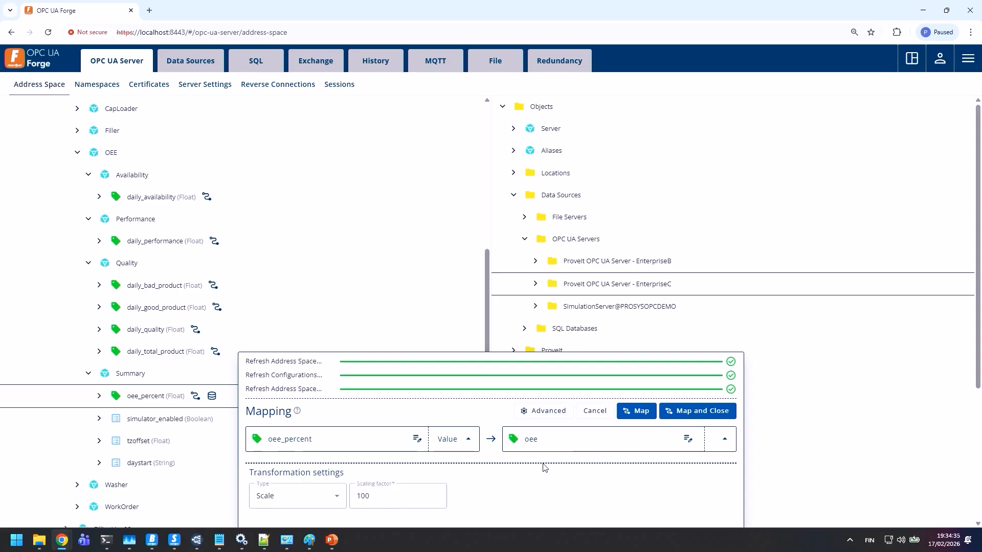
Switch to the PowerPoint slide show and advance it to the Enterprise B Model Transformation slide.
{"action": "key", "text": "alt+Tab"}
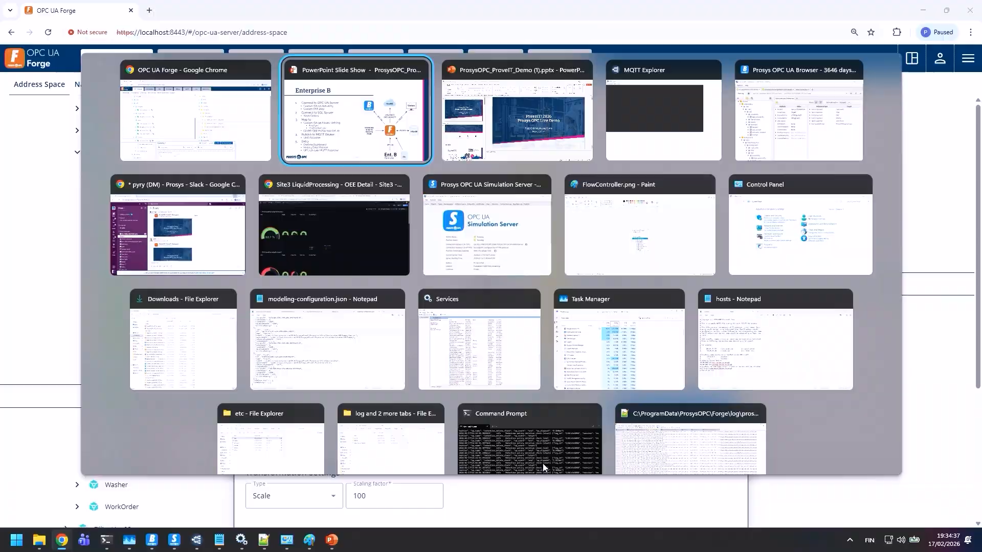
{"action": "key", "text": "Right"}
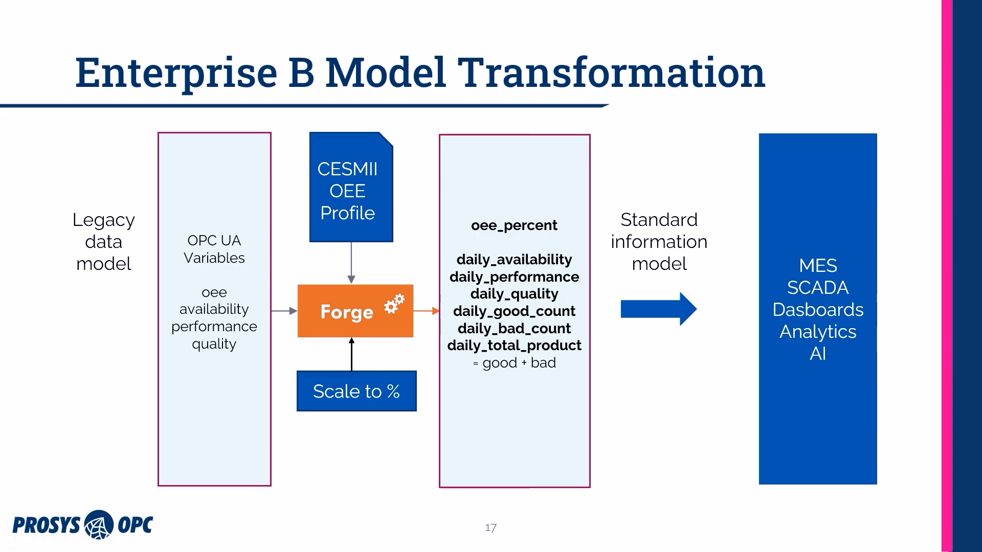
Switch to Prosys OPC UA Browser and move its window slightly up over the slide.
{"action": "key", "text": "alt+Tab"}
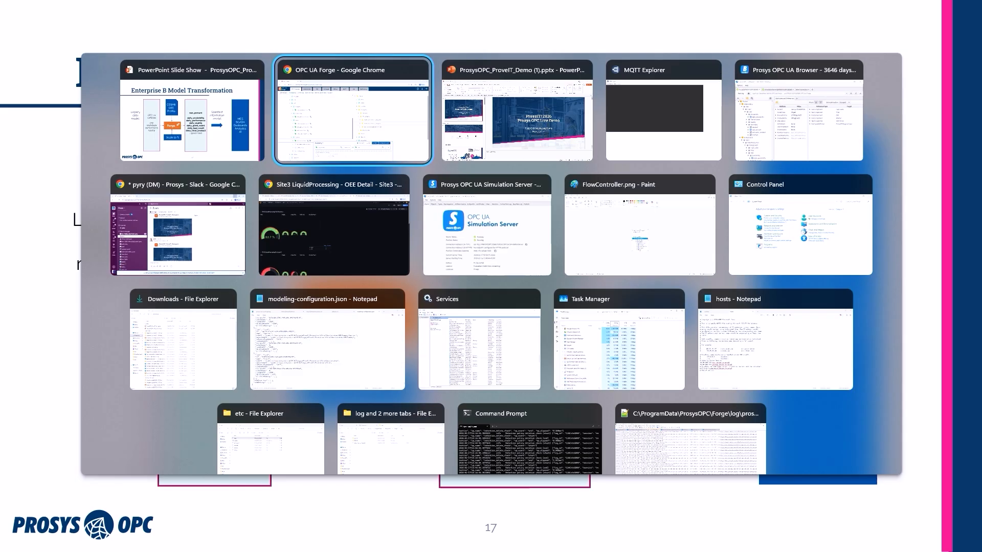
{"action": "key", "text": "alt+Tab"}
{"action": "key", "text": "alt+Tab"}
{"action": "key", "text": "alt+Tab"}
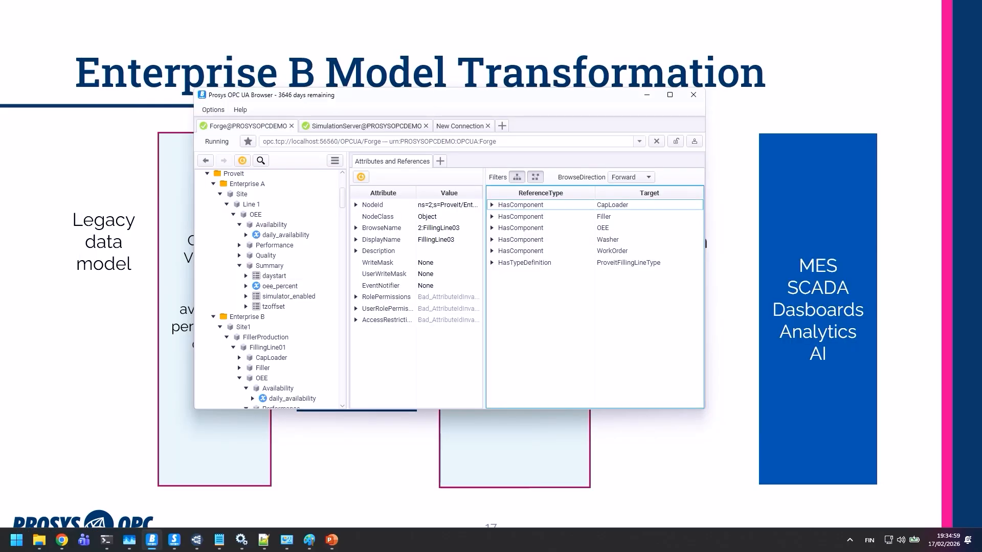
{"action": "left_click_drag", "start_coordinate": [427, 97], "coordinate": [394, 71]}
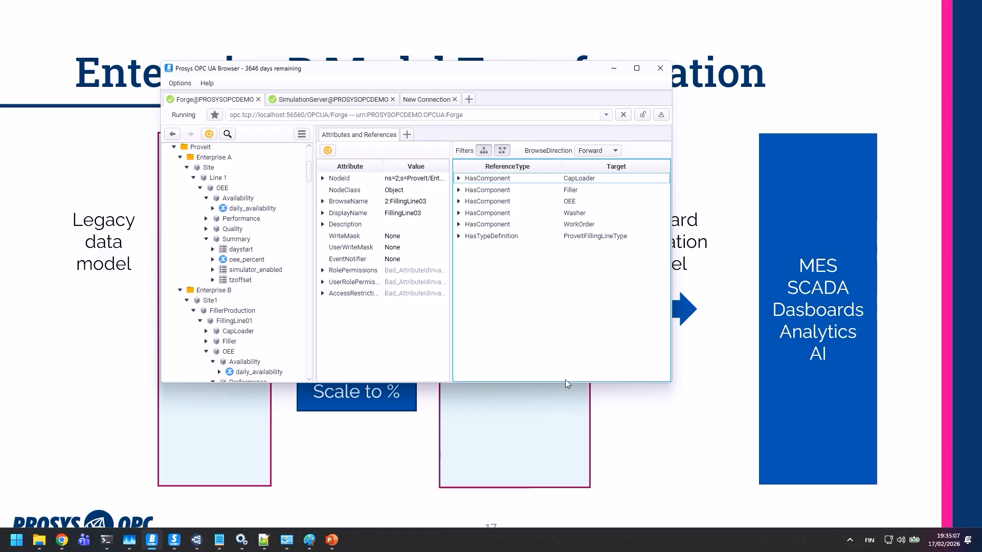
Examine the references and type definitions of Enterprise B's Site1, FillerProduction, FillingLine01, CapLoader, OEE and Summary nodes.
{"action": "left_click_drag", "start_coordinate": [309, 176], "coordinate": [309, 188]}
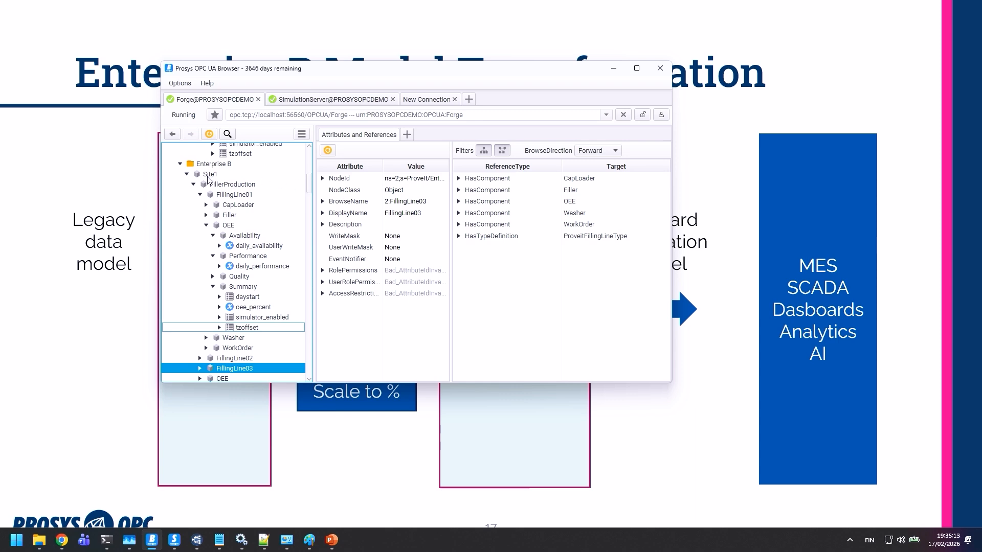
{"action": "left_click", "coordinate": [210, 175]}
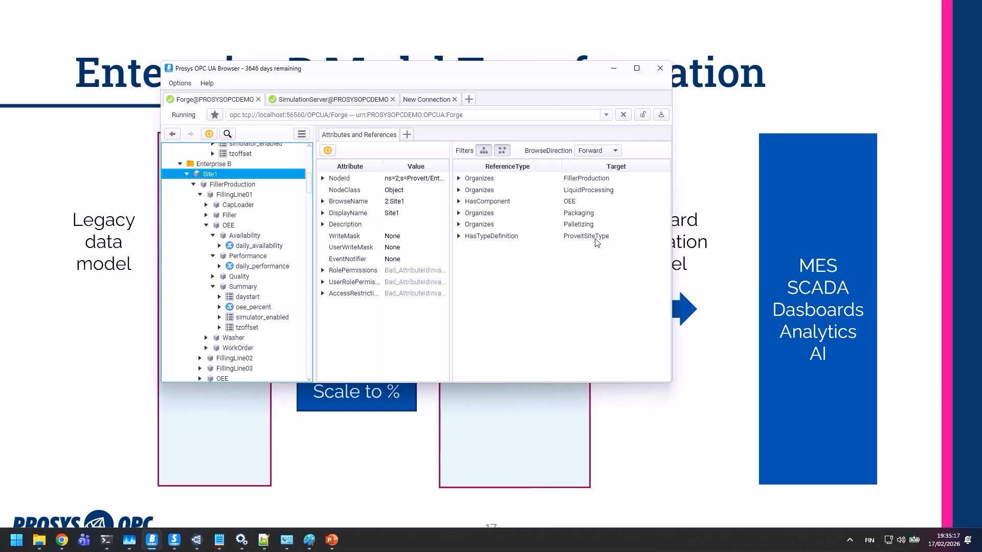
{"action": "mouse_move", "coordinate": [596, 243]}
{"action": "left_click", "coordinate": [216, 187]}
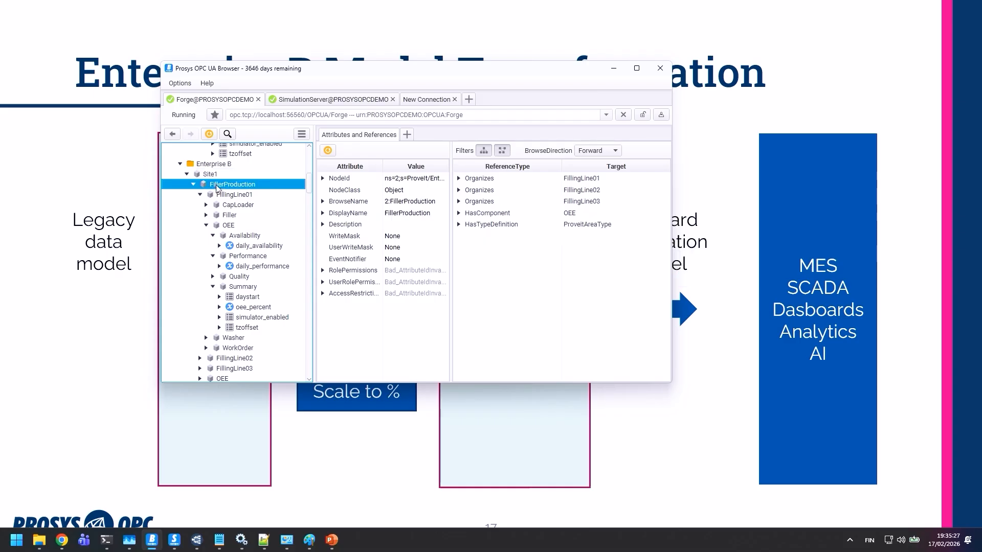
{"action": "left_click", "coordinate": [246, 196]}
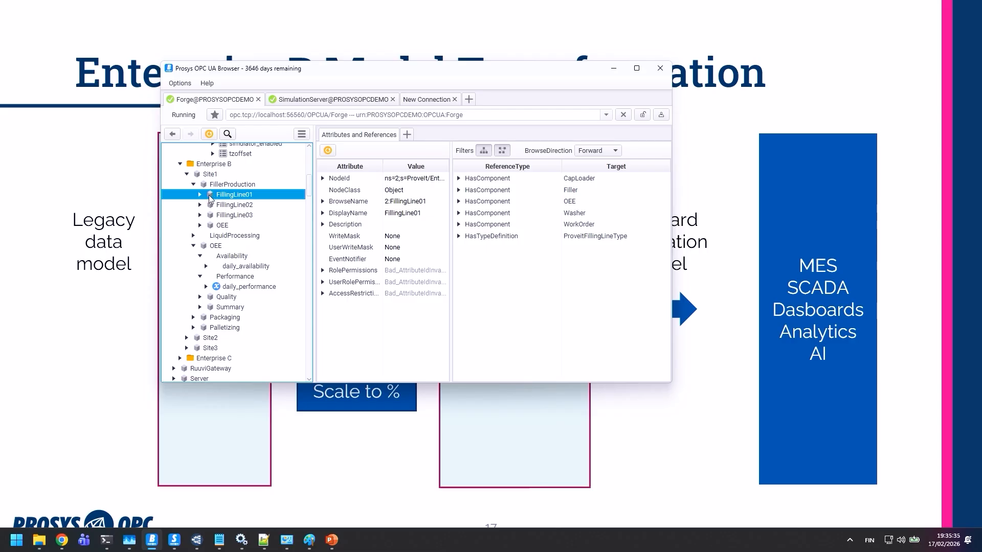
{"action": "left_click", "coordinate": [231, 206]}
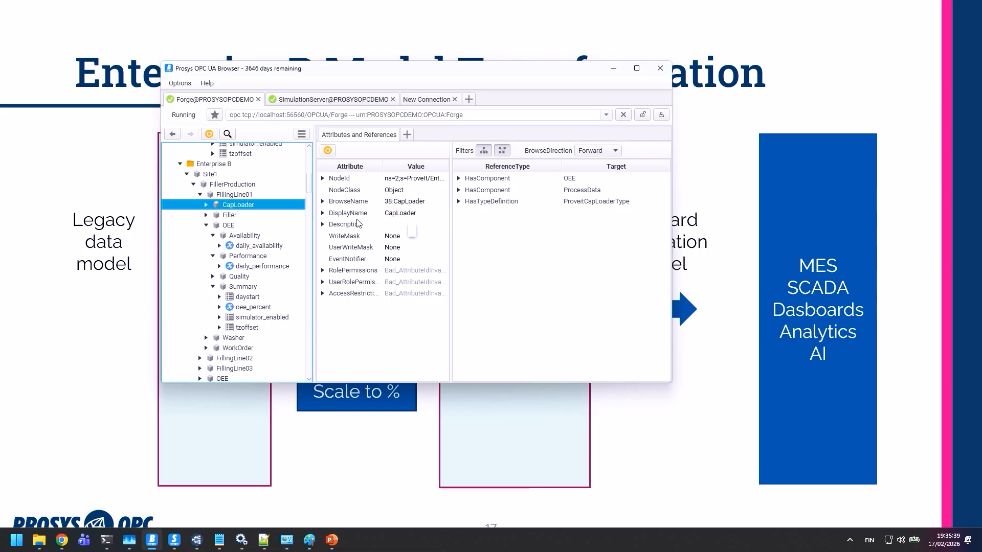
{"action": "left_click", "coordinate": [228, 226]}
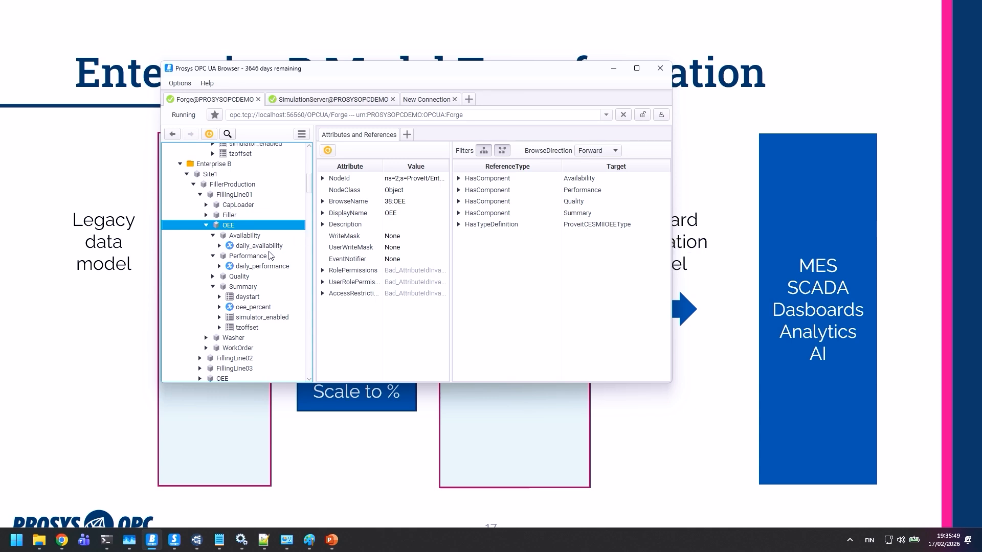
{"action": "left_click", "coordinate": [241, 287]}
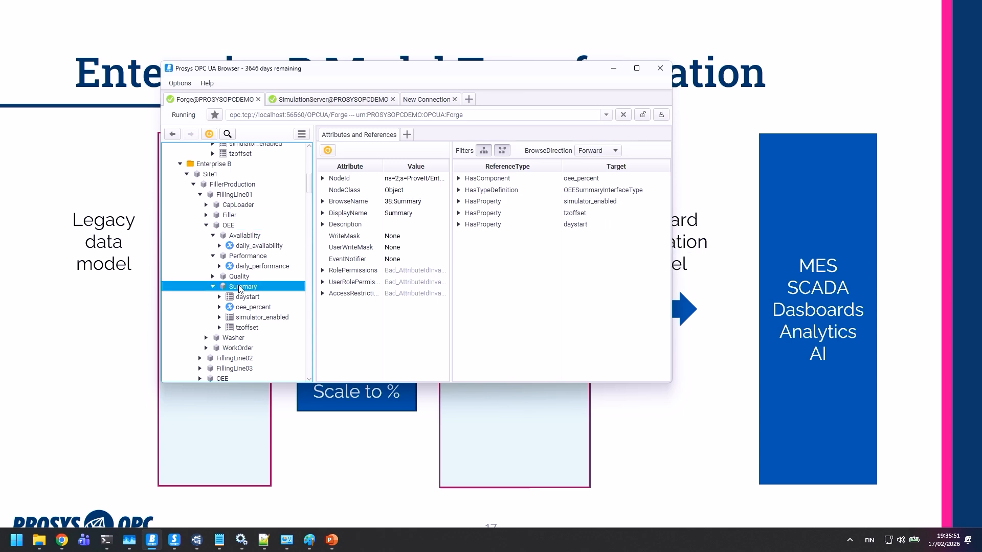
Go to the OEESummaryInterfaceType definition, expand its NodeId details and widen the attribute values to show the full namespace URI.
{"action": "double_click", "coordinate": [603, 191]}
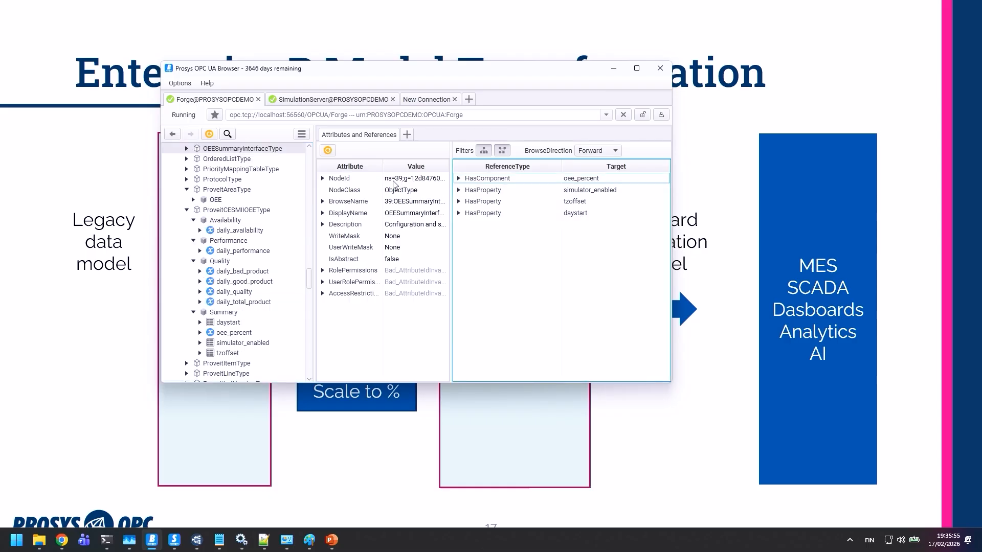
{"action": "left_click", "coordinate": [323, 179]}
{"action": "left_click_drag", "start_coordinate": [451, 194], "coordinate": [520, 195]}
{"action": "left_click_drag", "start_coordinate": [417, 167], "coordinate": [400, 166]}
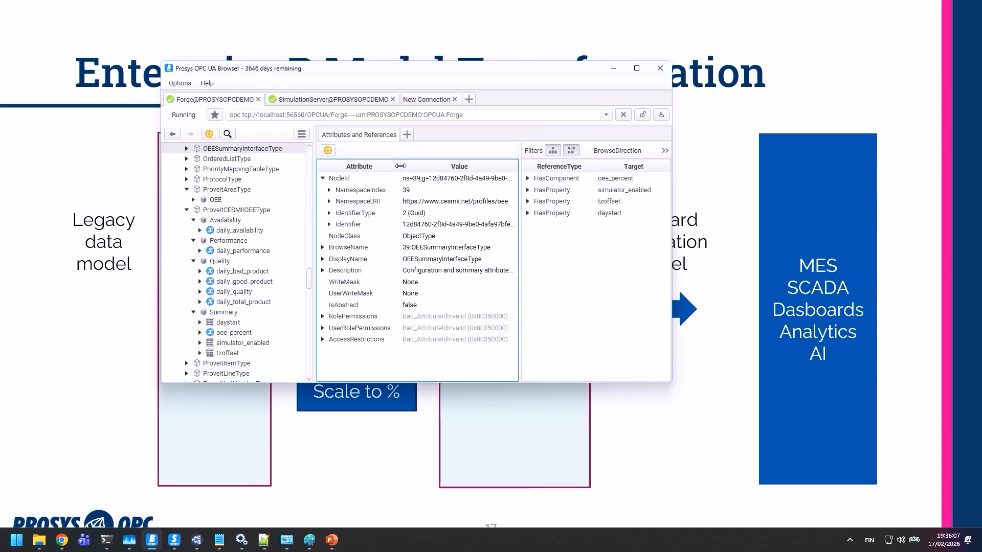
Switch back to OPC UA Forge and review the configured MQTT connections.
{"action": "key", "text": "alt+Tab"}
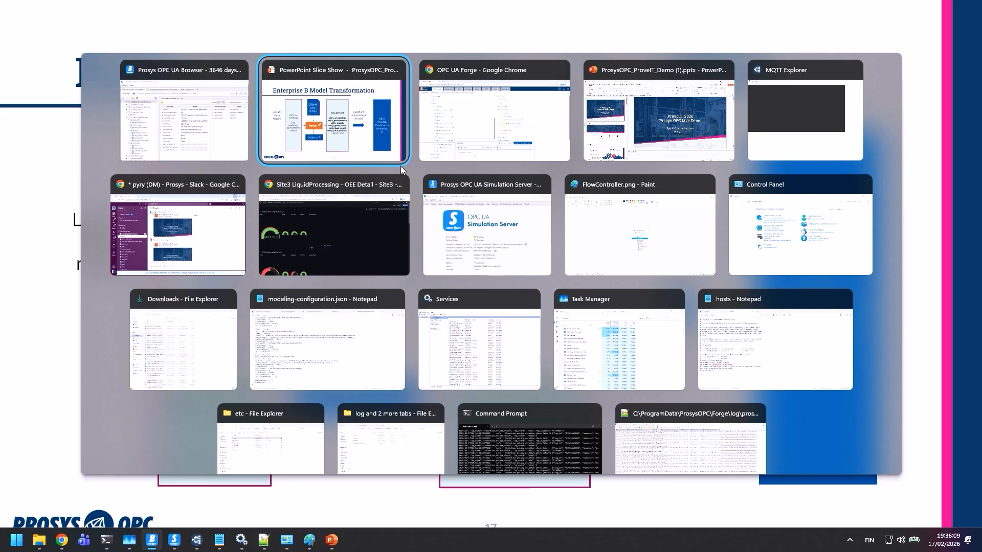
{"action": "key", "text": "alt+shift+Tab"}
{"action": "key", "text": "alt+Tab"}
{"action": "key", "text": "alt+Tab"}
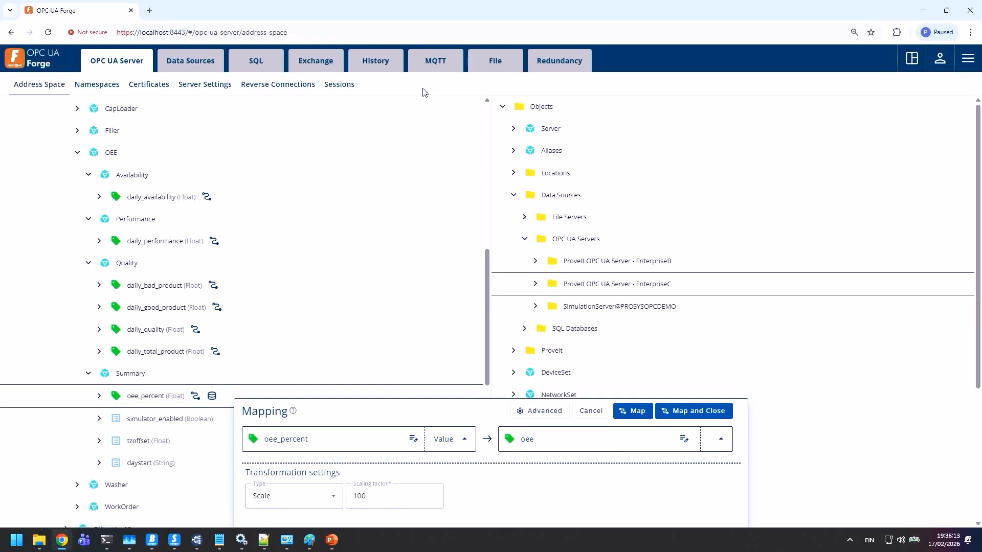
{"action": "left_click", "coordinate": [435, 62]}
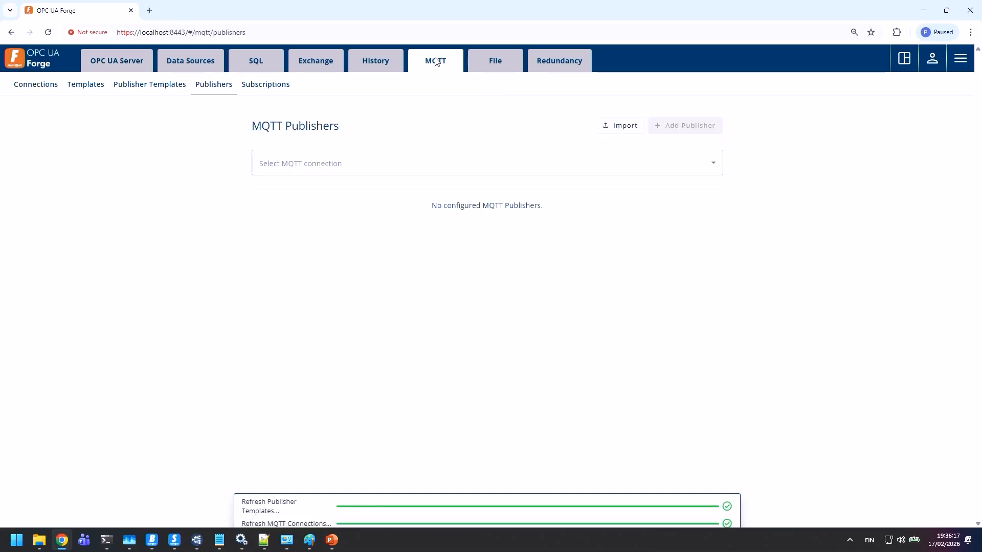
{"action": "left_click", "coordinate": [48, 87]}
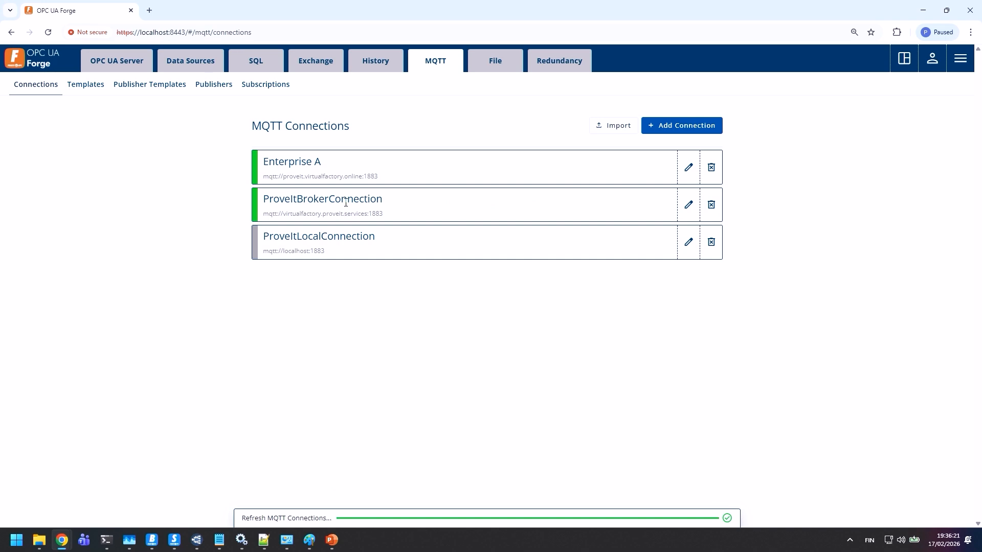
Show the MQTT publishers of ProveItBrokerConnection and review the ProveIt Enterprise A publisher's general, UNS and root node settings.
{"action": "left_click", "coordinate": [218, 88]}
{"action": "left_click", "coordinate": [375, 165]}
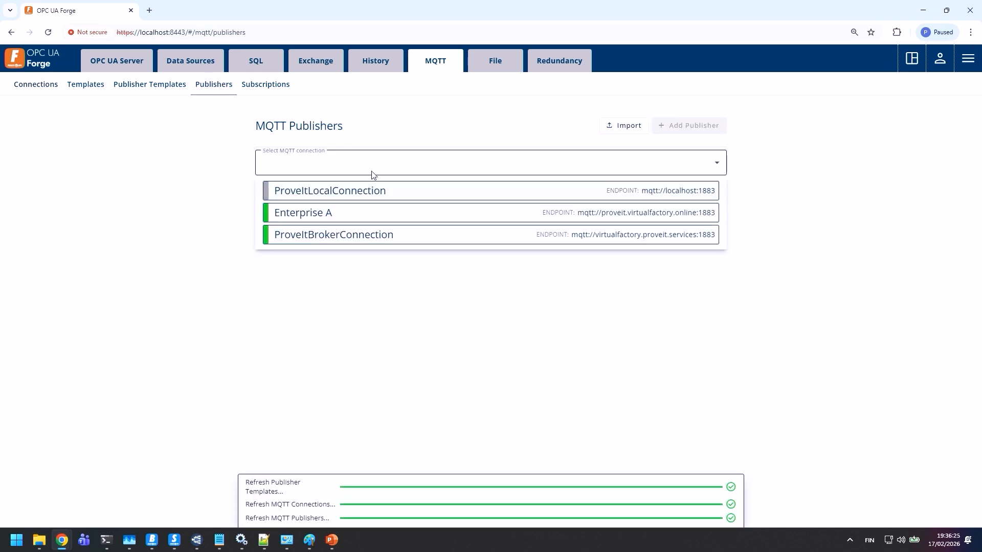
{"action": "left_click", "coordinate": [352, 234]}
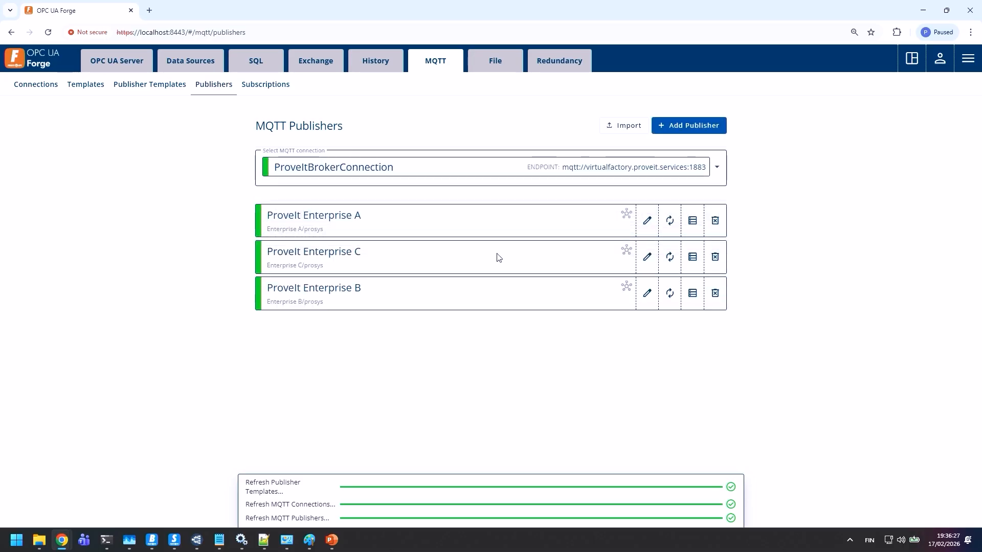
{"action": "left_click", "coordinate": [646, 220]}
{"action": "scroll", "coordinate": [566, 226], "scroll_direction": "down", "scroll_amount": 2}
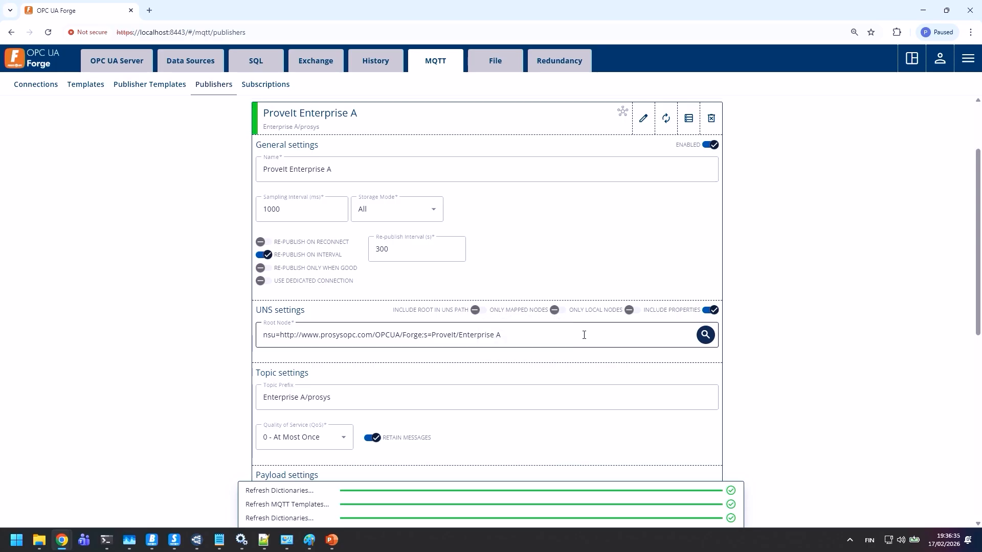
{"action": "left_click", "coordinate": [567, 337]}
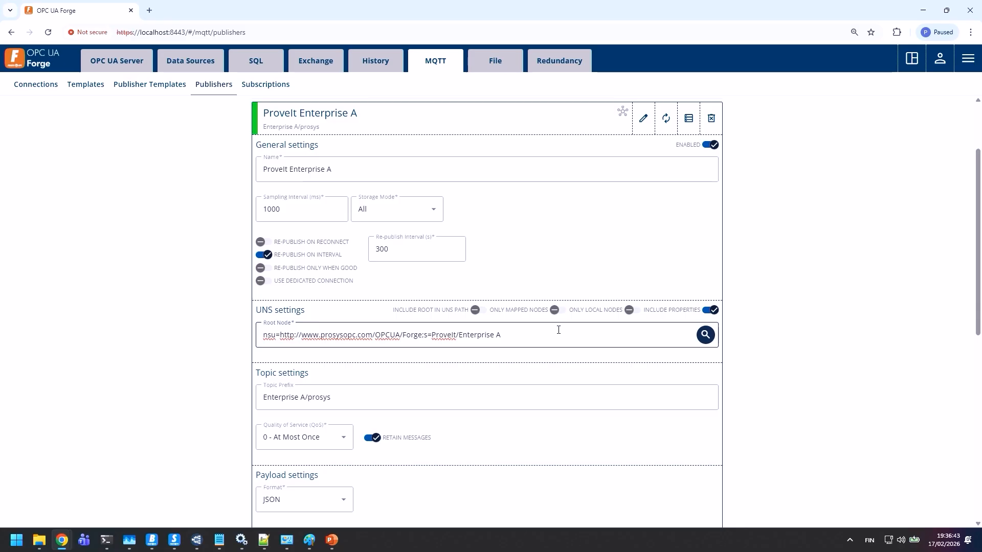
Switch to MQTT Explorer and connect to the ProveIt broker at virtualfactory.proveit.services.
{"action": "key", "text": "alt+Tab"}
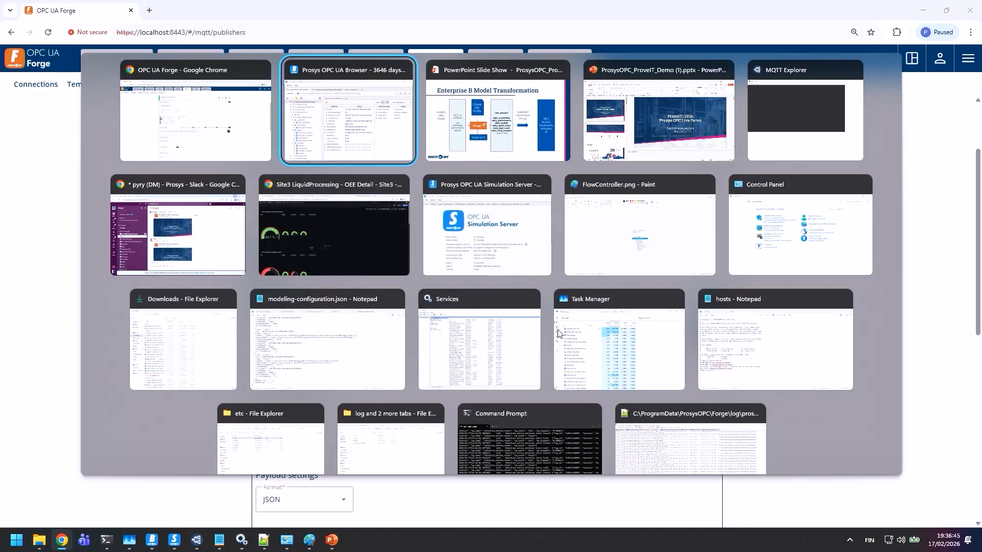
{"action": "key", "text": "alt+Tab"}
{"action": "key", "text": "alt+Tab"}
{"action": "key", "text": "alt+Tab"}
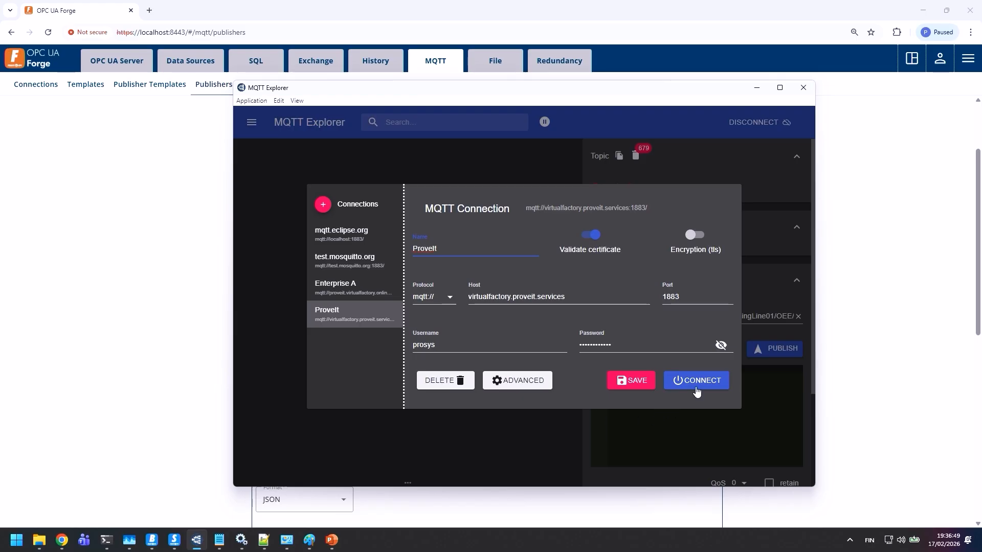
{"action": "left_click", "coordinate": [697, 390]}
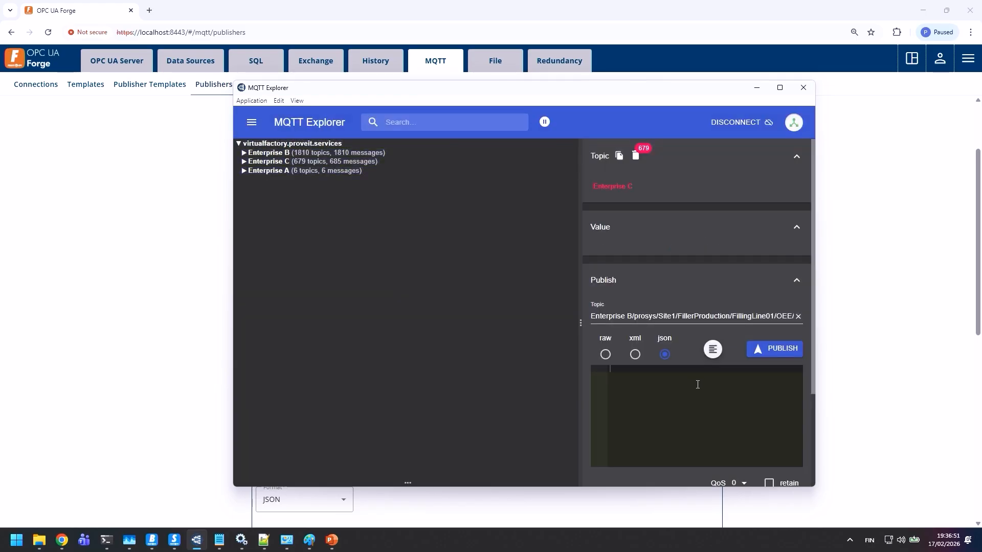
Expand Enterprise A's prosys topics through Site and Line 1 to OEE, and inspect the Summary and Quality values.
{"action": "left_click", "coordinate": [244, 170]}
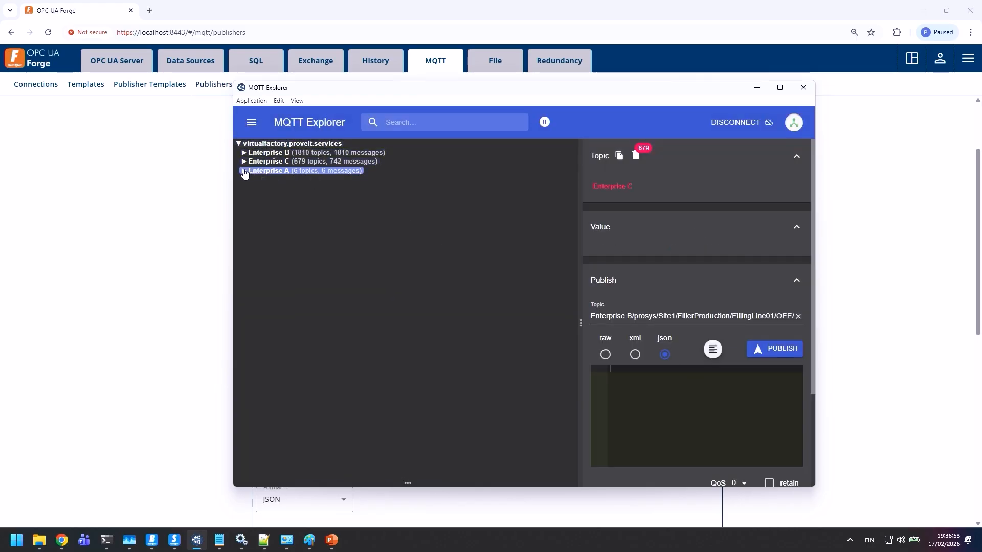
{"action": "left_click", "coordinate": [250, 181]}
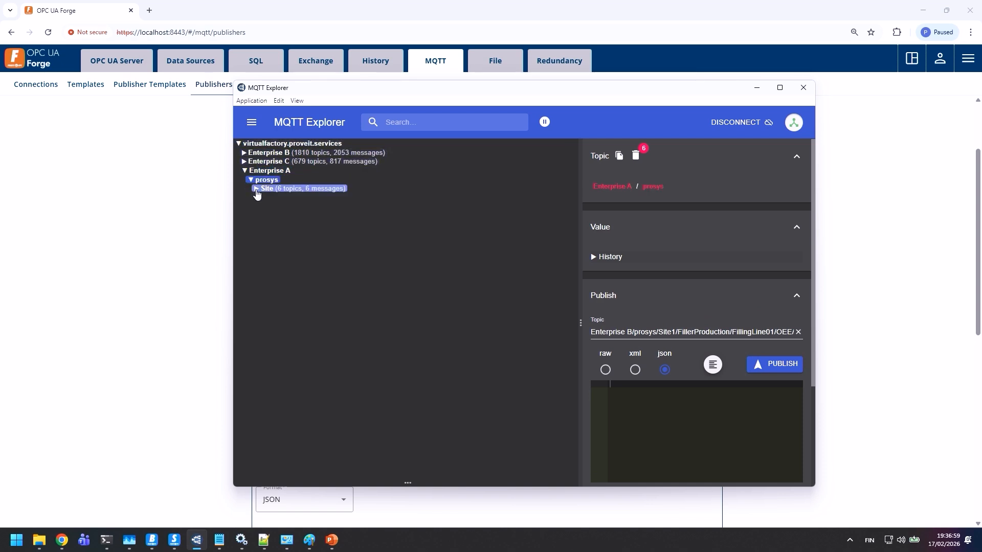
{"action": "left_click", "coordinate": [256, 191]}
{"action": "left_click", "coordinate": [262, 199]}
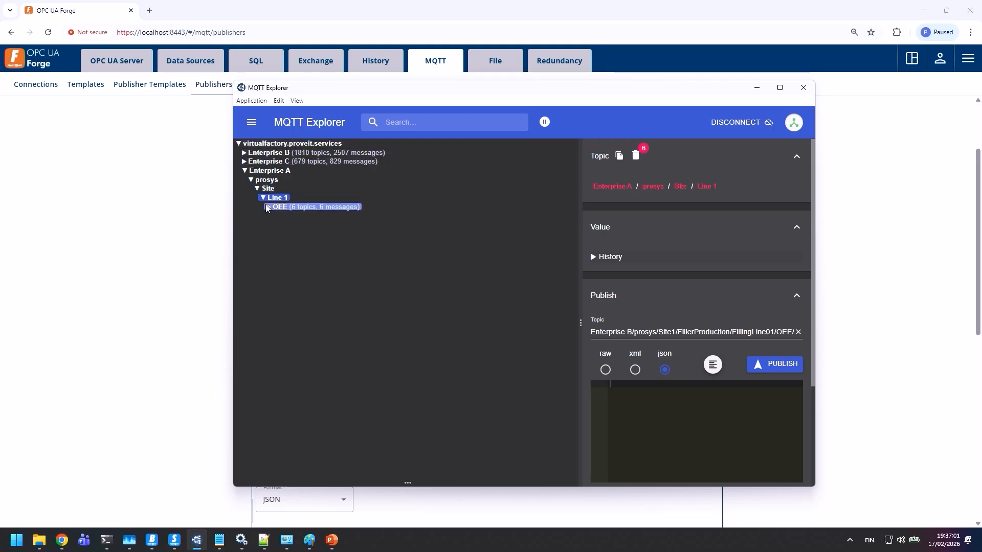
{"action": "left_click", "coordinate": [267, 207]}
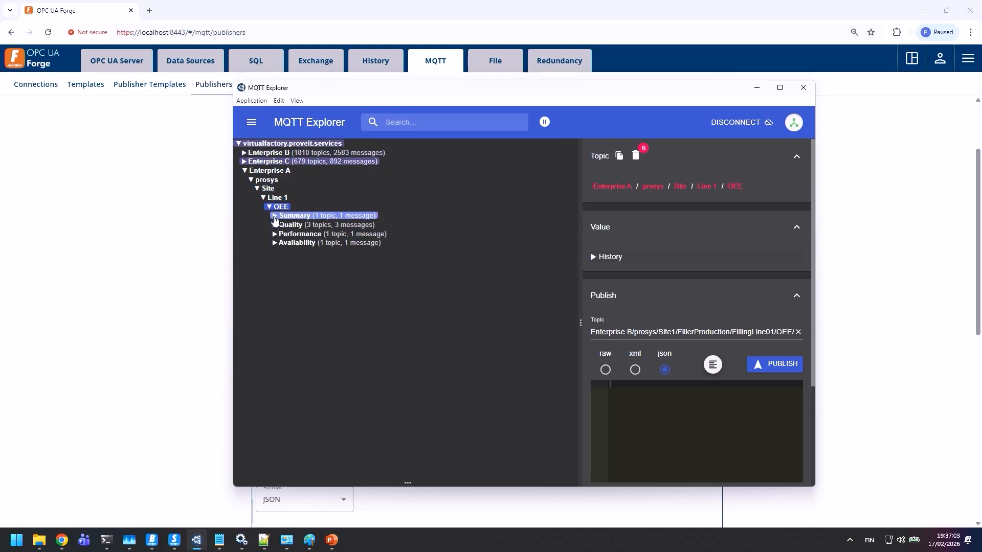
{"action": "left_click", "coordinate": [274, 217]}
{"action": "left_click", "coordinate": [275, 234]}
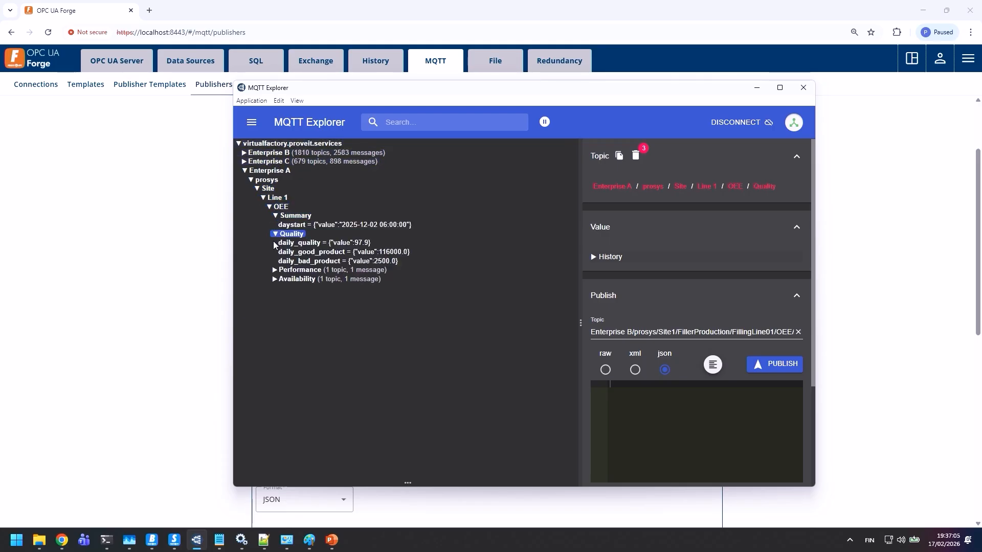
Expand Enterprise B's prosys topics through Site1, FillerProduction and FillingLine01 to OEE, and inspect the Quality and Summary values.
{"action": "left_click", "coordinate": [250, 155]}
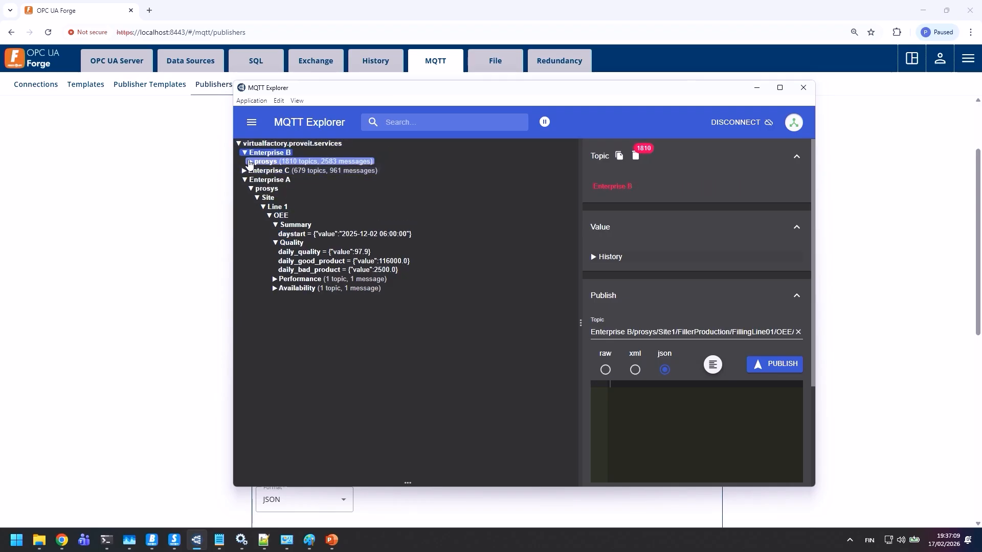
{"action": "left_click", "coordinate": [250, 163]}
{"action": "left_click", "coordinate": [258, 171]}
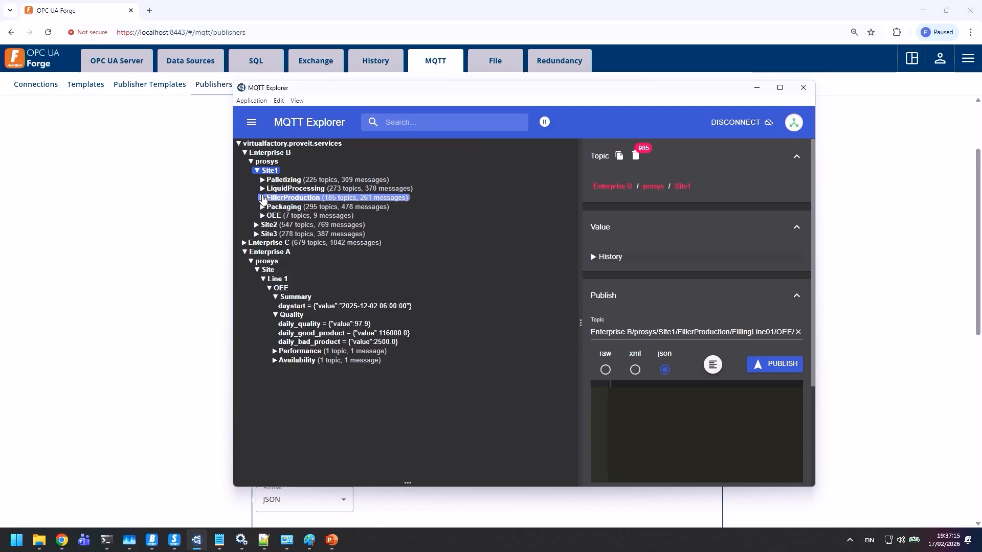
{"action": "left_click", "coordinate": [263, 198]}
{"action": "left_click", "coordinate": [270, 207]}
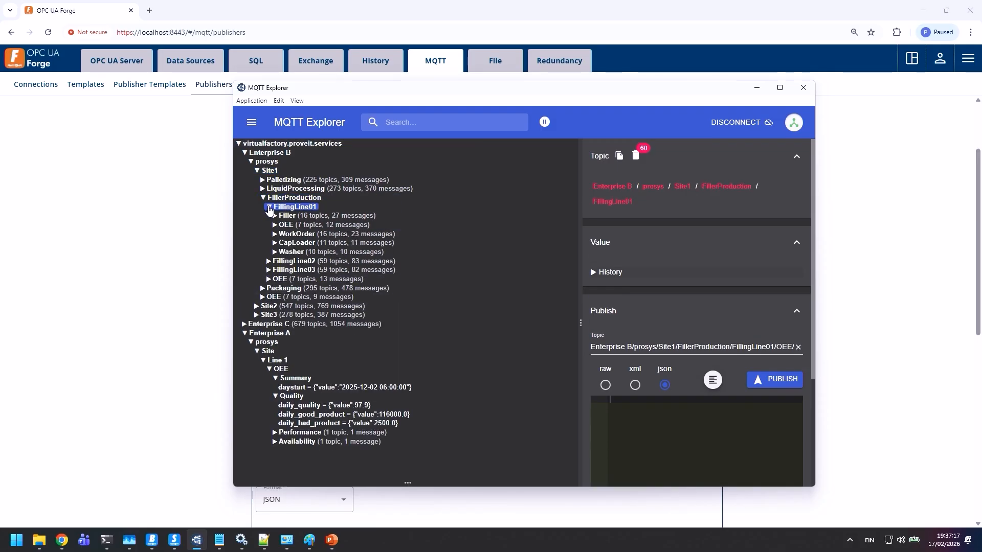
{"action": "left_click", "coordinate": [275, 225]}
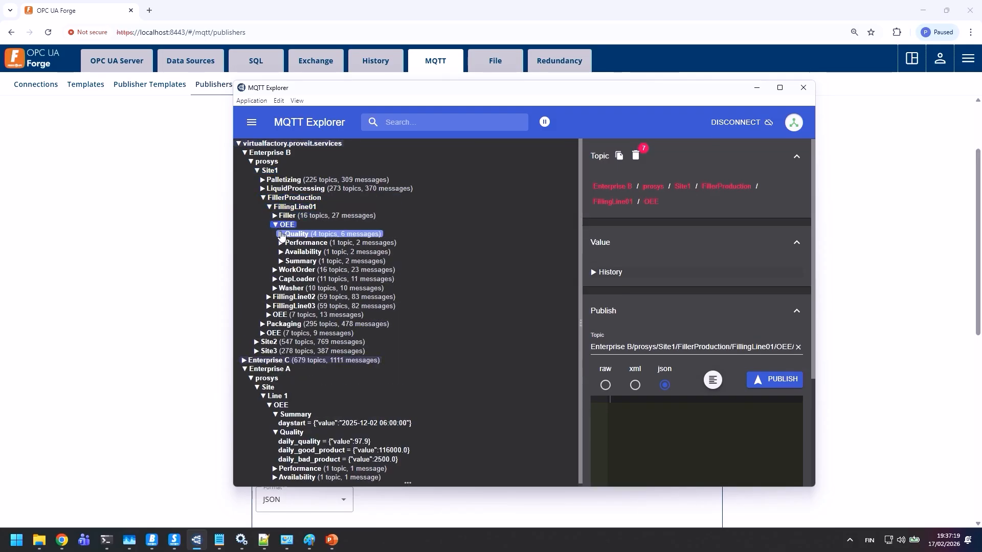
{"action": "left_click", "coordinate": [282, 234]}
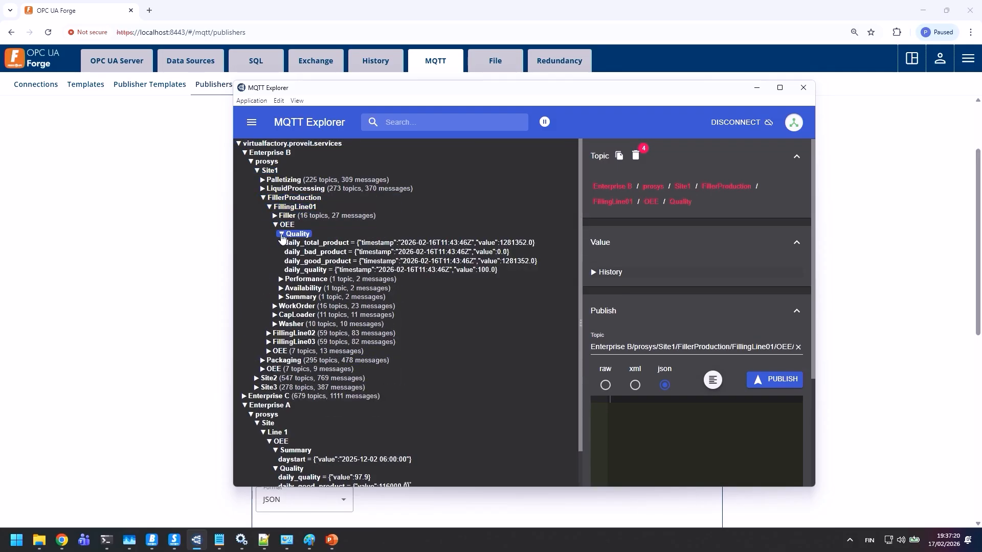
{"action": "left_click", "coordinate": [284, 297]}
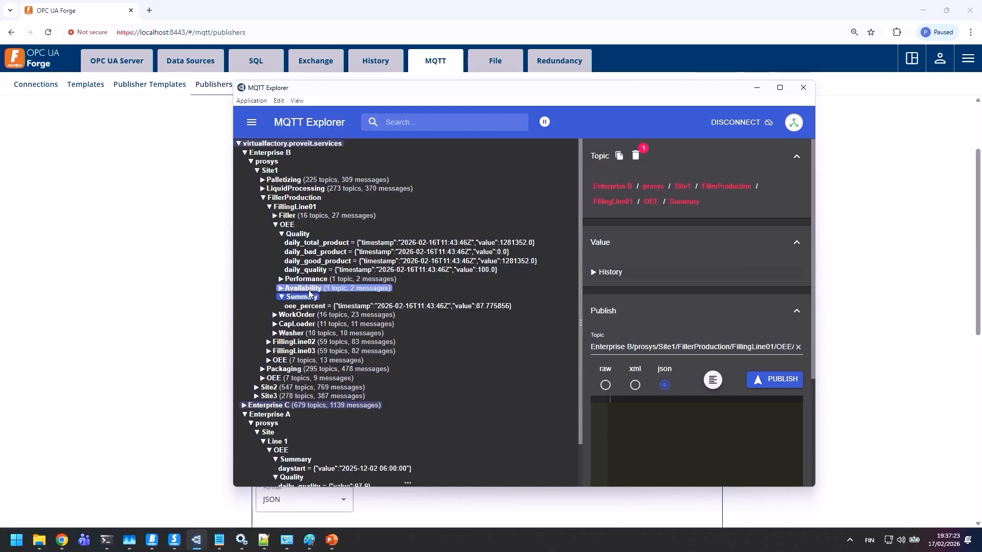
{"action": "scroll", "coordinate": [310, 293], "scroll_direction": "down", "scroll_amount": 1}
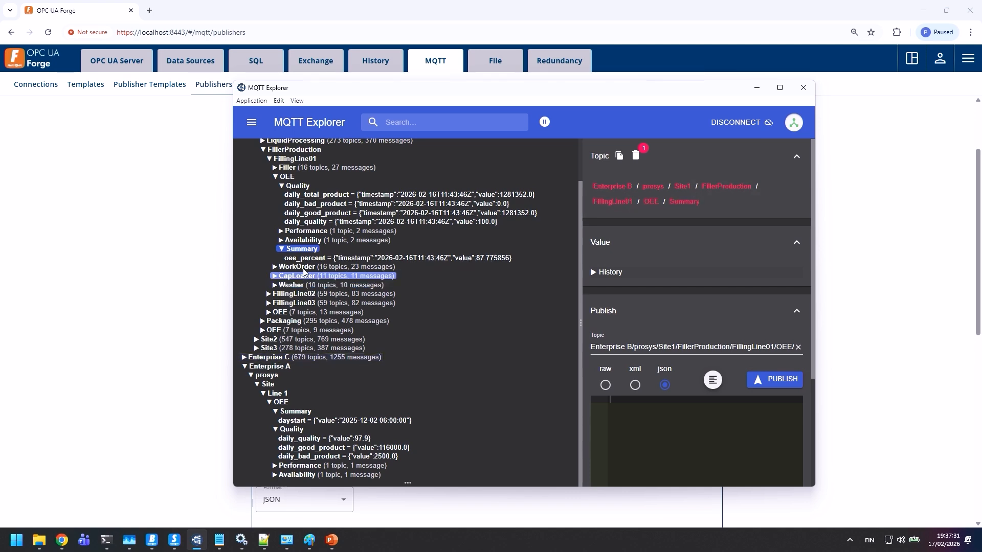
Switch back to OPC UA Forge, open the ProveIt Enterprise B publisher's settings and review Enterprise A's topic, payload and JSON mapping settings.
{"action": "key", "text": "alt+Tab"}
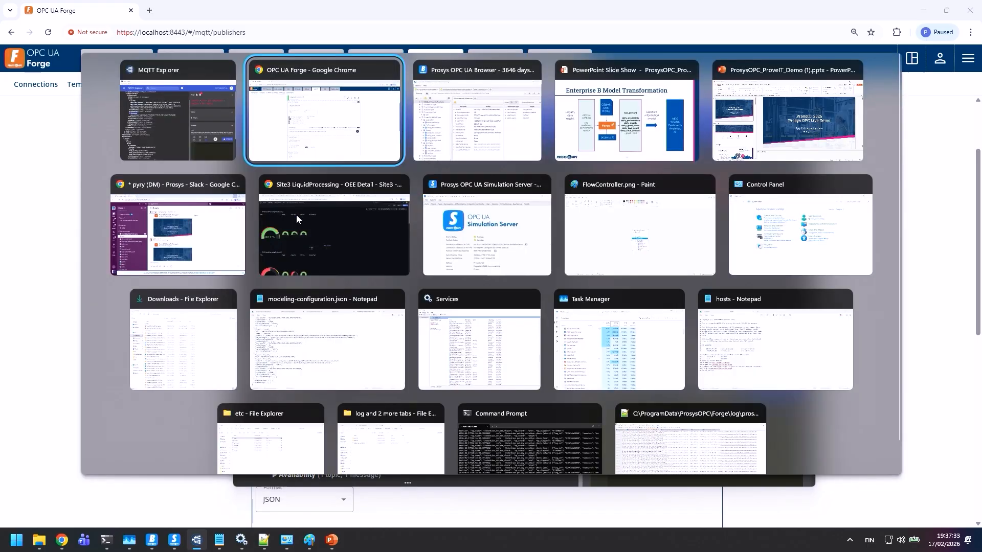
{"action": "scroll", "coordinate": [320, 236], "scroll_direction": "down", "scroll_amount": 5}
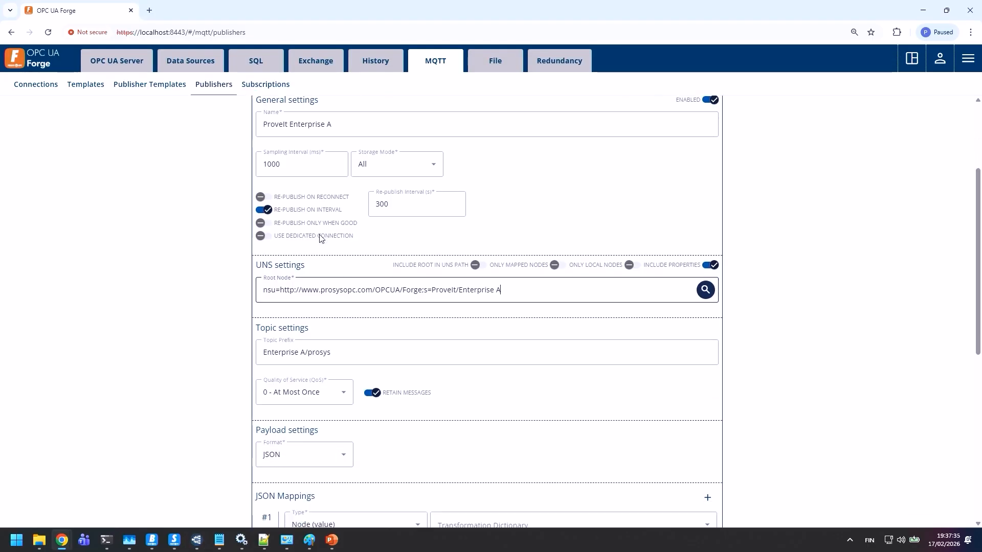
{"action": "scroll", "coordinate": [320, 236], "scroll_direction": "down", "scroll_amount": 2}
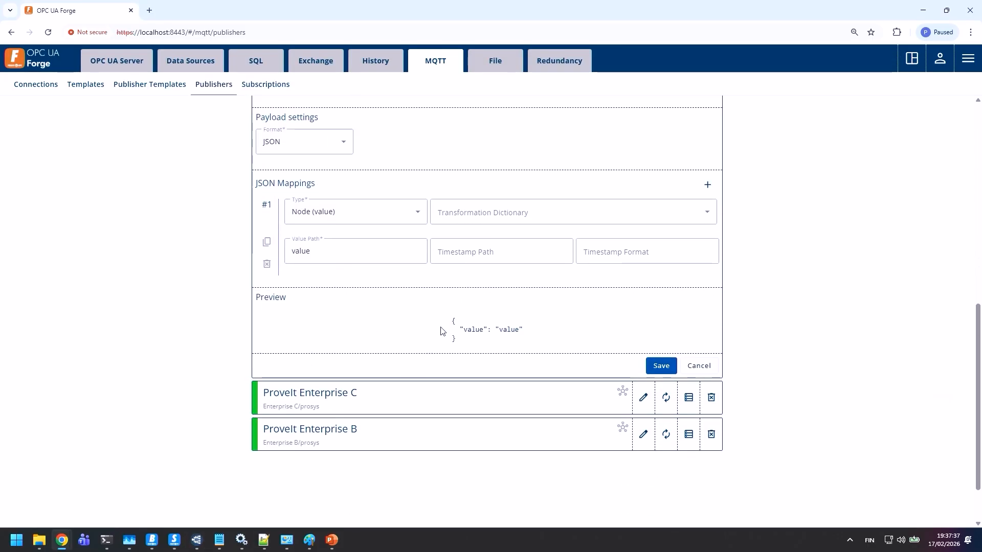
{"action": "left_click", "coordinate": [644, 436]}
{"action": "scroll", "coordinate": [572, 382], "scroll_direction": "down", "scroll_amount": 10}
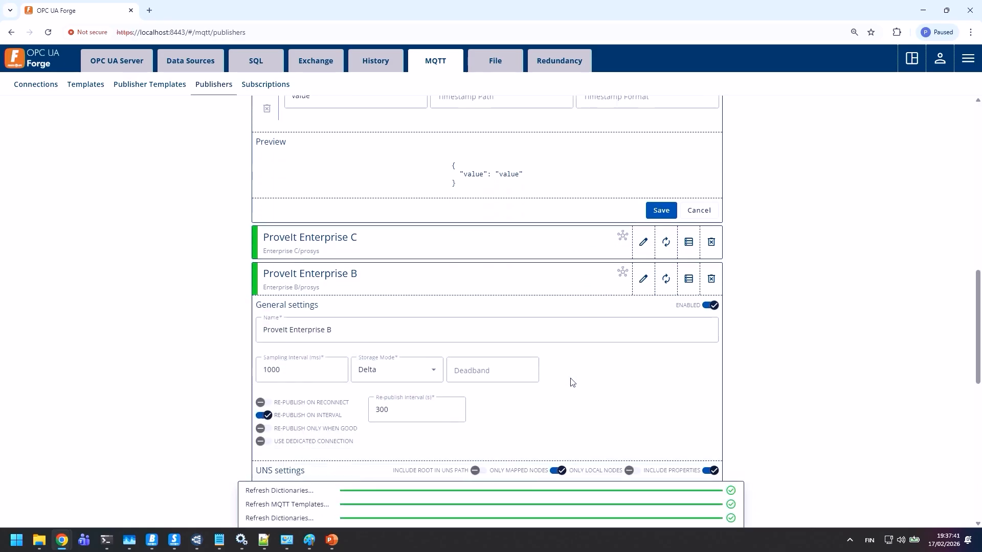
{"action": "scroll", "coordinate": [572, 382], "scroll_direction": "down", "scroll_amount": 2}
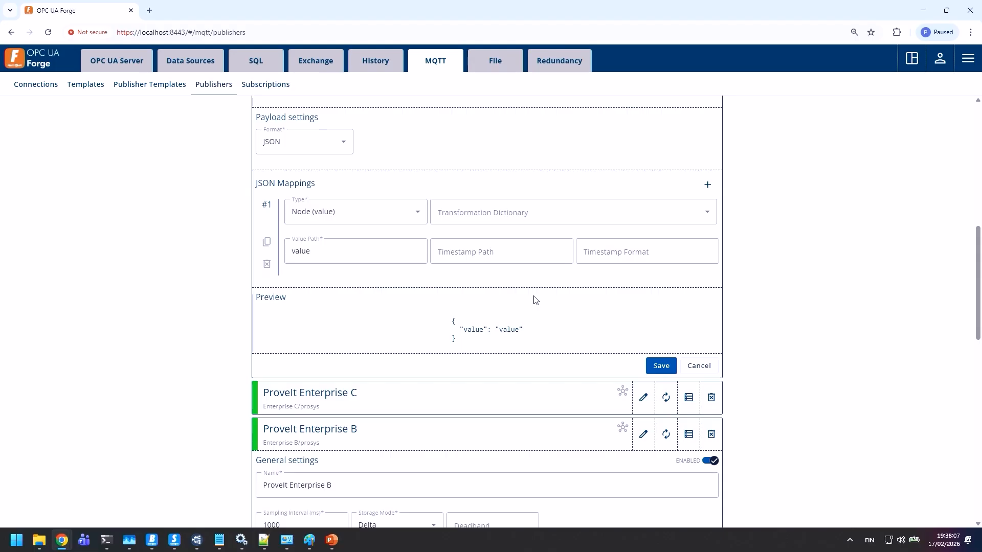
{"action": "scroll", "coordinate": [535, 299], "scroll_direction": "up", "scroll_amount": 4}
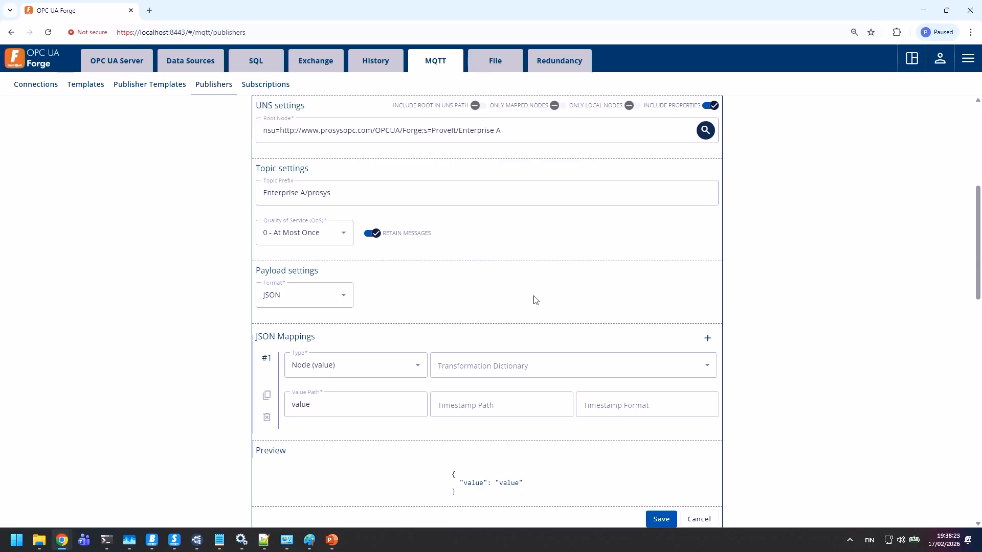
{"action": "scroll", "coordinate": [536, 300], "scroll_direction": "up", "scroll_amount": 1}
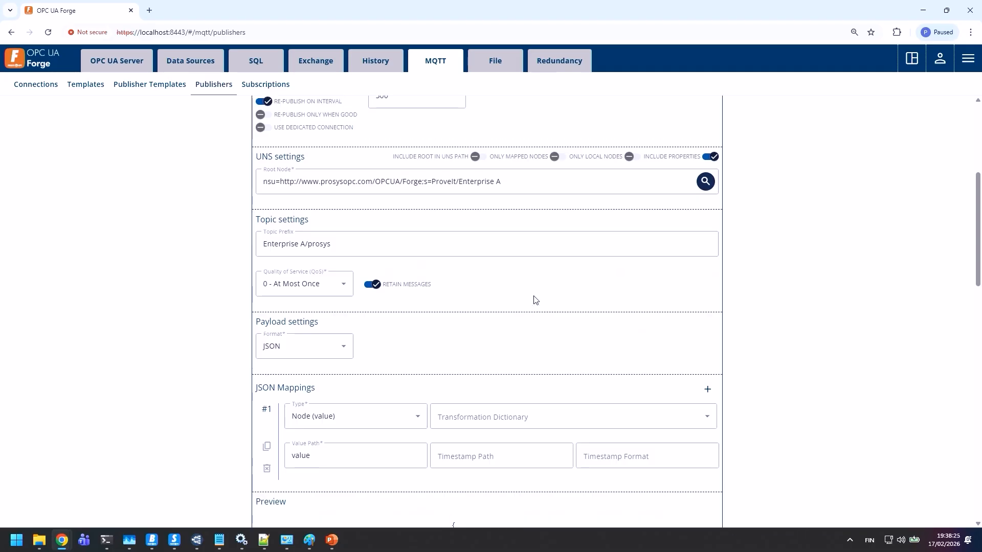
Switch to Grafana and examine the OEE gauges on Enterprise B's Site3 LiquidProcessing - OEE Detail dashboard.
{"action": "key", "text": "alt+Tab"}
{"action": "key", "text": "alt+Tab"}
{"action": "key", "text": "alt+Tab"}
{"action": "key", "text": "alt+Tab"}
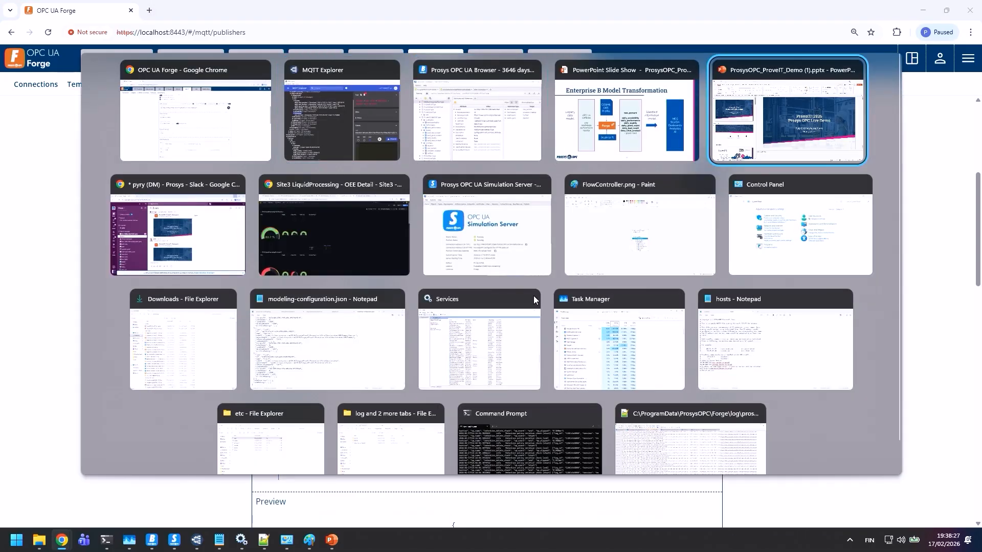
{"action": "key", "text": "alt+Tab"}
{"action": "key", "text": "alt+Tab"}
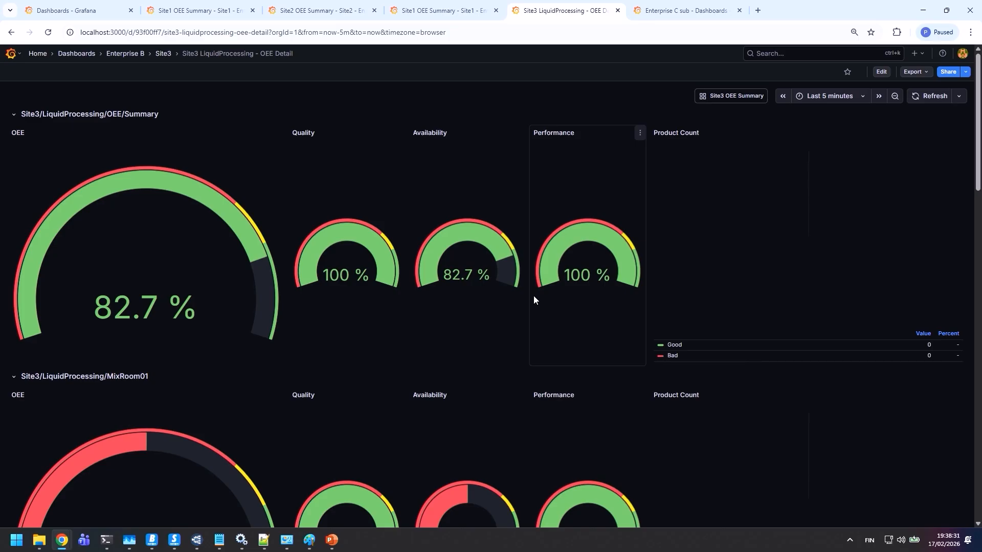
{"action": "scroll", "coordinate": [534, 300], "scroll_direction": "down", "scroll_amount": 6}
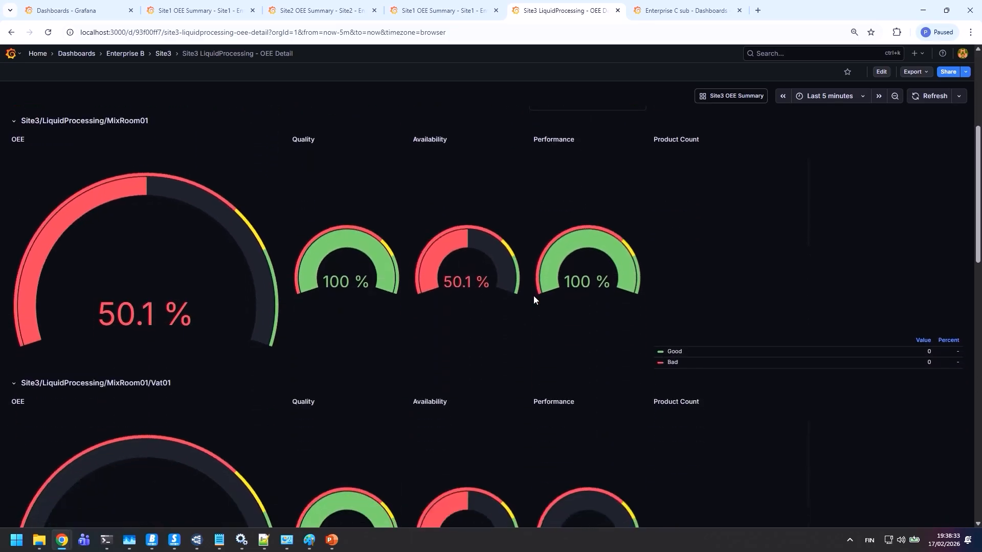
{"action": "scroll", "coordinate": [533, 296], "scroll_direction": "down", "scroll_amount": 5}
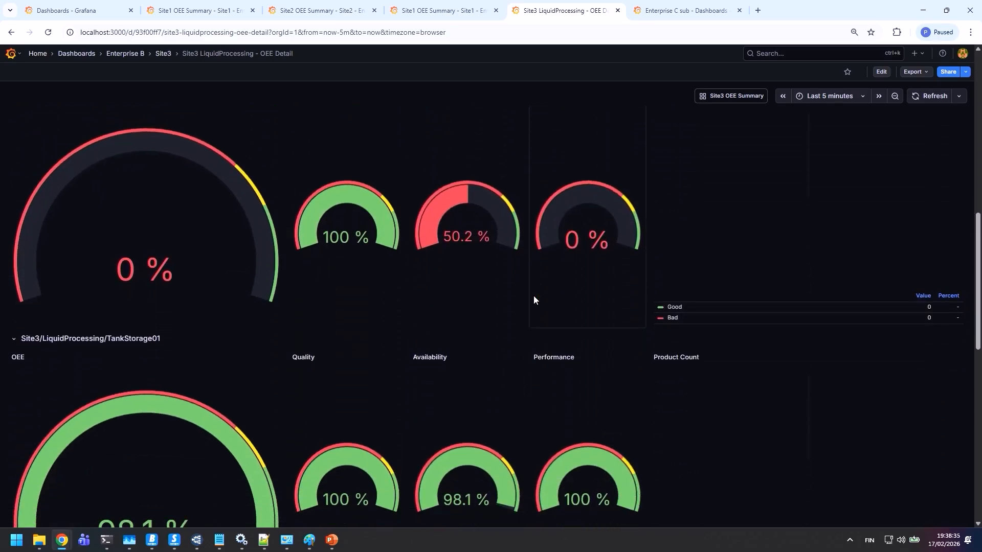
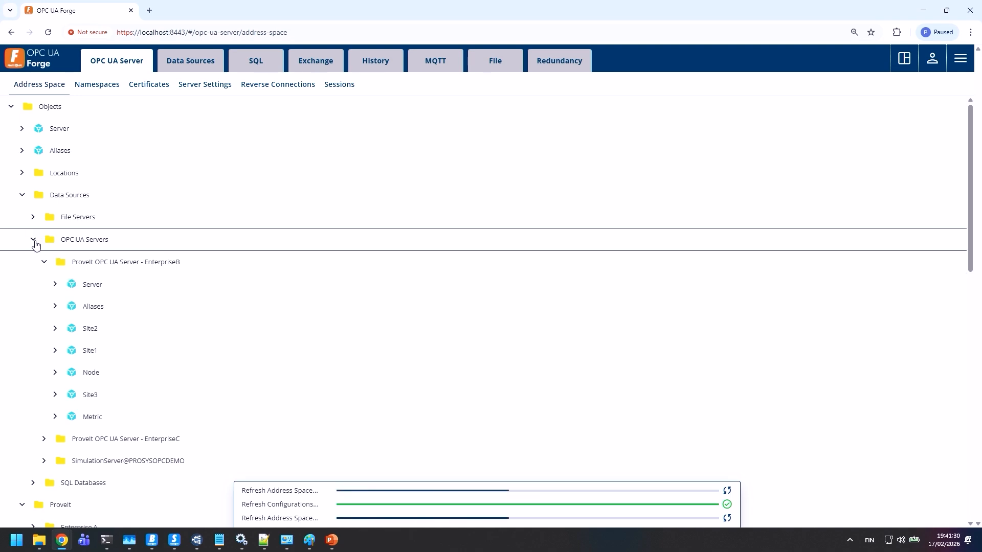
In OPC UA Forge's address space, collapse the EnterpriseB server and browse the tags under the EnterpriseC server's sub node.
{"action": "left_click", "coordinate": [33, 240]}
{"action": "left_click", "coordinate": [33, 240]}
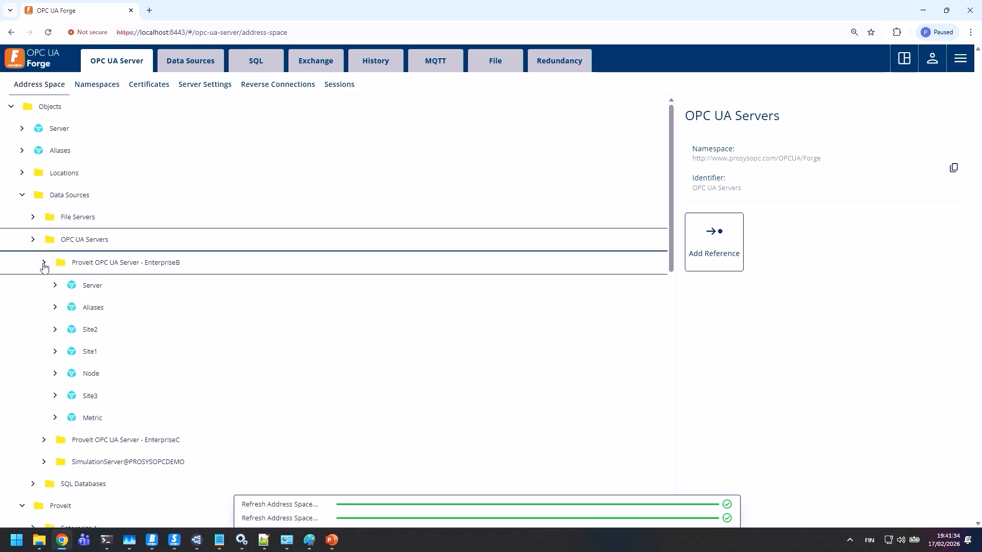
{"action": "left_click", "coordinate": [44, 266]}
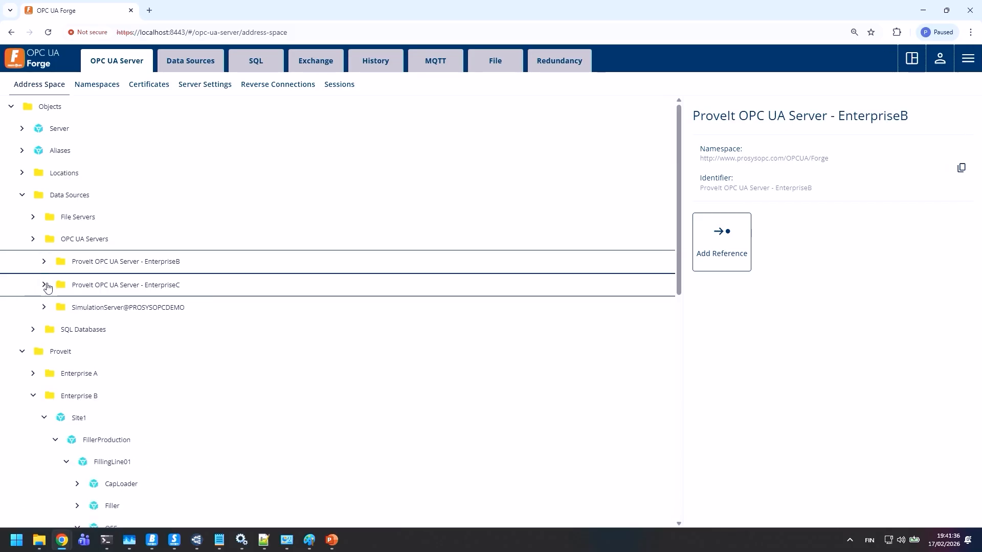
{"action": "left_click", "coordinate": [45, 285]}
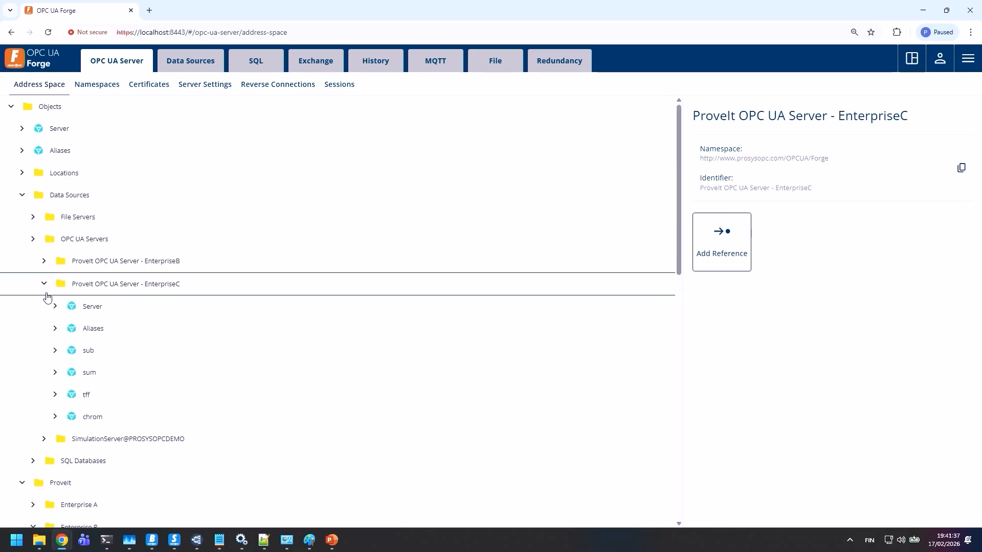
{"action": "left_click", "coordinate": [56, 353]}
{"action": "scroll", "coordinate": [77, 348], "scroll_direction": "down", "scroll_amount": 2}
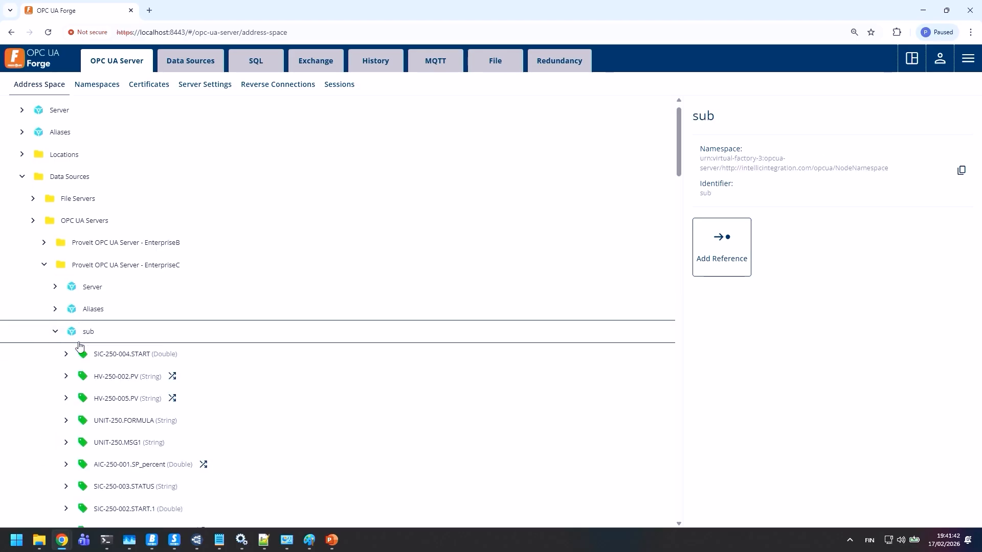
Look through the remaining tags of the EnterpriseC server's sub node, and collapse the EnterpriseC server.
{"action": "scroll", "coordinate": [80, 347], "scroll_direction": "down", "scroll_amount": 4}
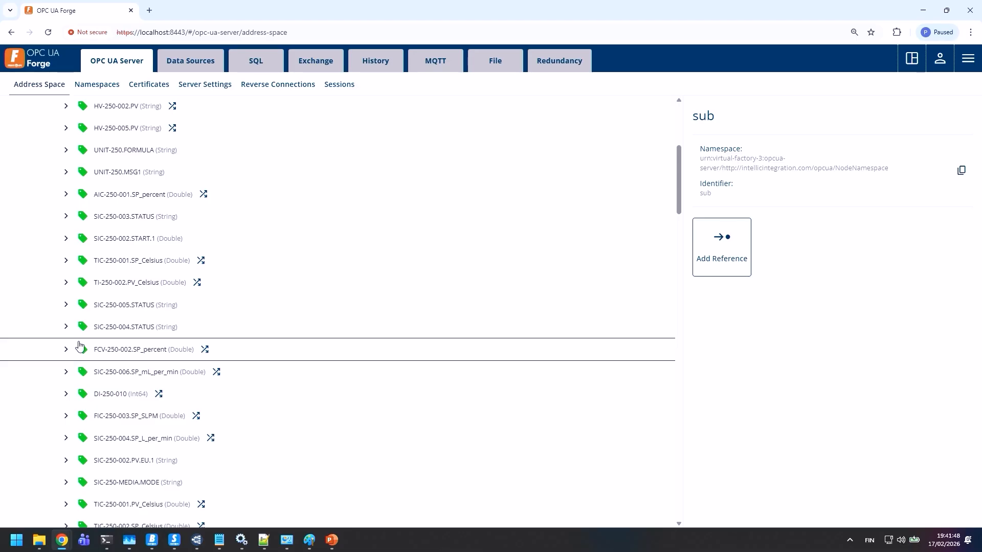
{"action": "scroll", "coordinate": [80, 347], "scroll_direction": "down", "scroll_amount": 1}
{"action": "scroll", "coordinate": [79, 346], "scroll_direction": "up", "scroll_amount": 2}
{"action": "scroll", "coordinate": [80, 346], "scroll_direction": "down", "scroll_amount": 1}
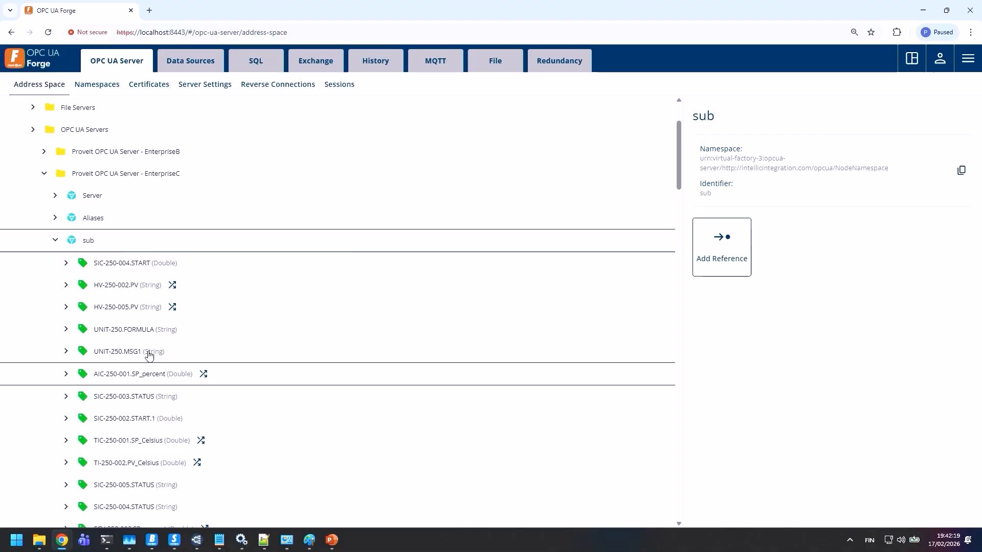
{"action": "scroll", "coordinate": [110, 286], "scroll_direction": "up", "scroll_amount": 2}
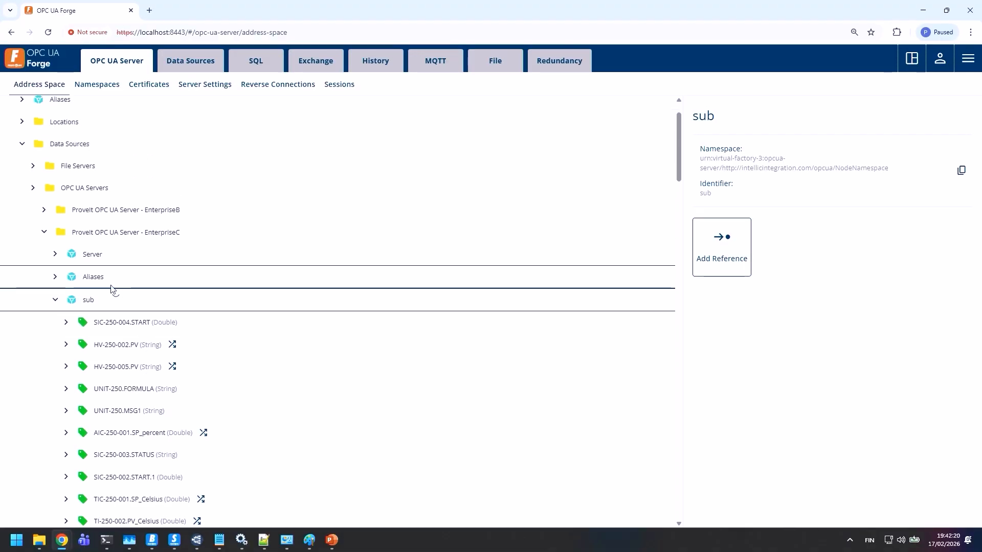
{"action": "left_click", "coordinate": [44, 233]}
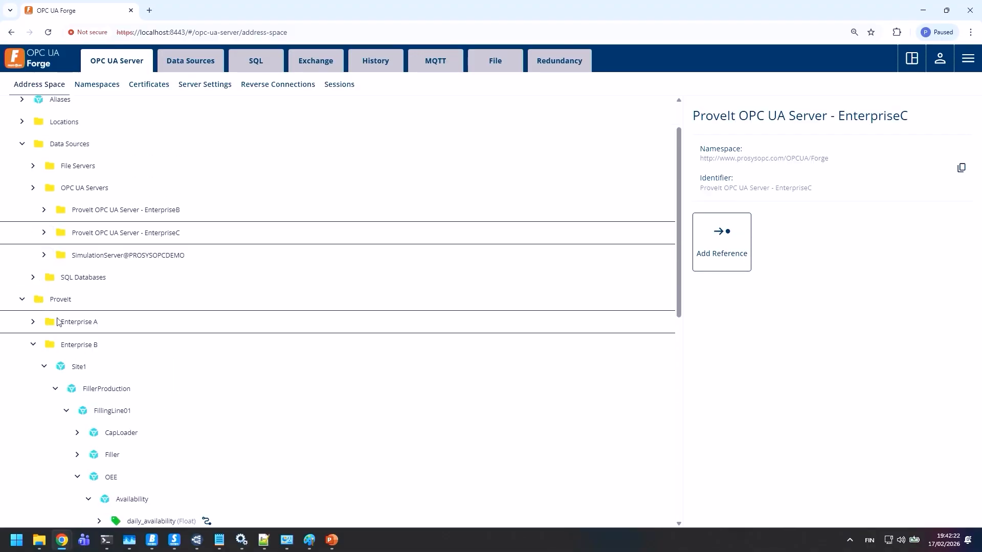
Collapse Enterprise B in the ProveIt folder and expand Enterprise C down to the devices of SingleUseBioreactor.
{"action": "scroll", "coordinate": [44, 279], "scroll_direction": "down", "scroll_amount": 2}
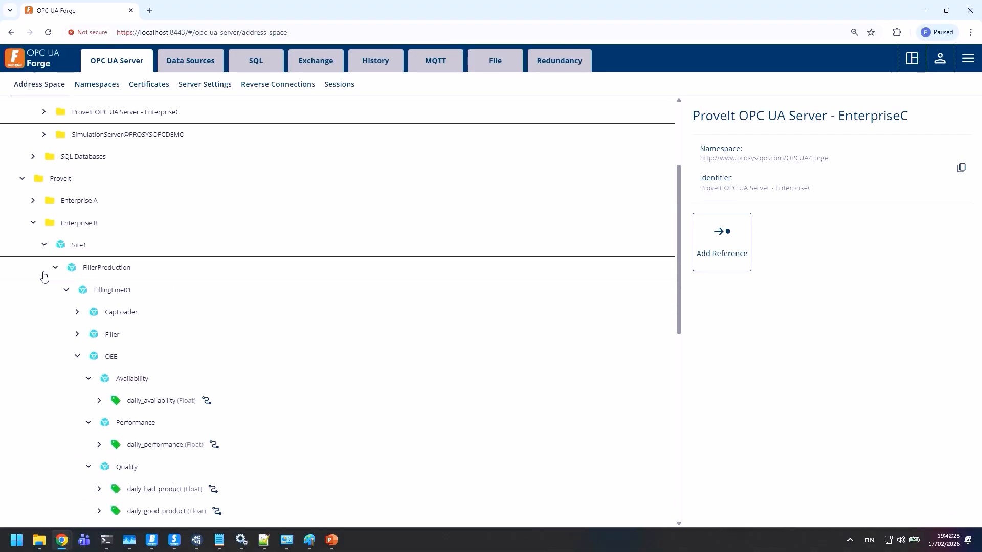
{"action": "left_click", "coordinate": [33, 224]}
{"action": "left_click", "coordinate": [34, 263]}
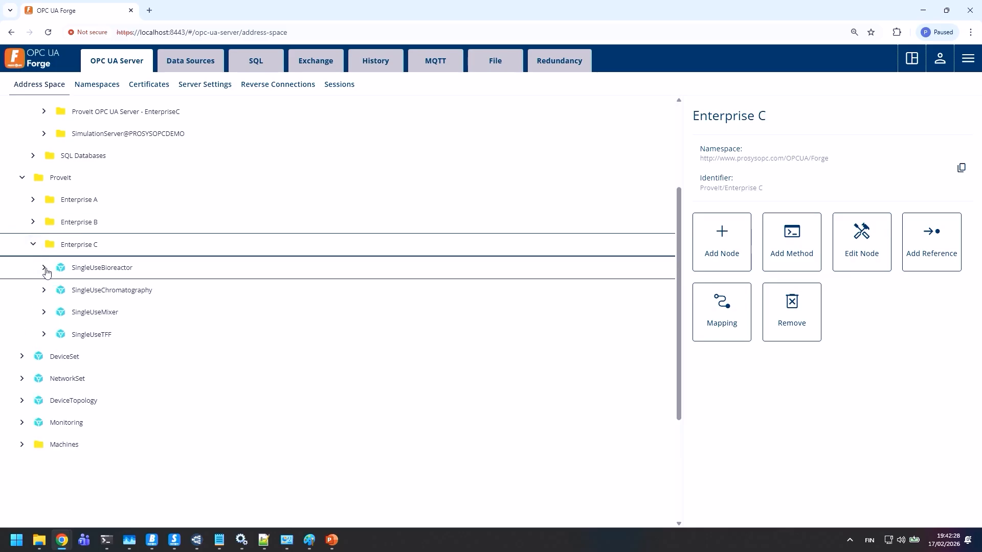
{"action": "left_click", "coordinate": [45, 268]}
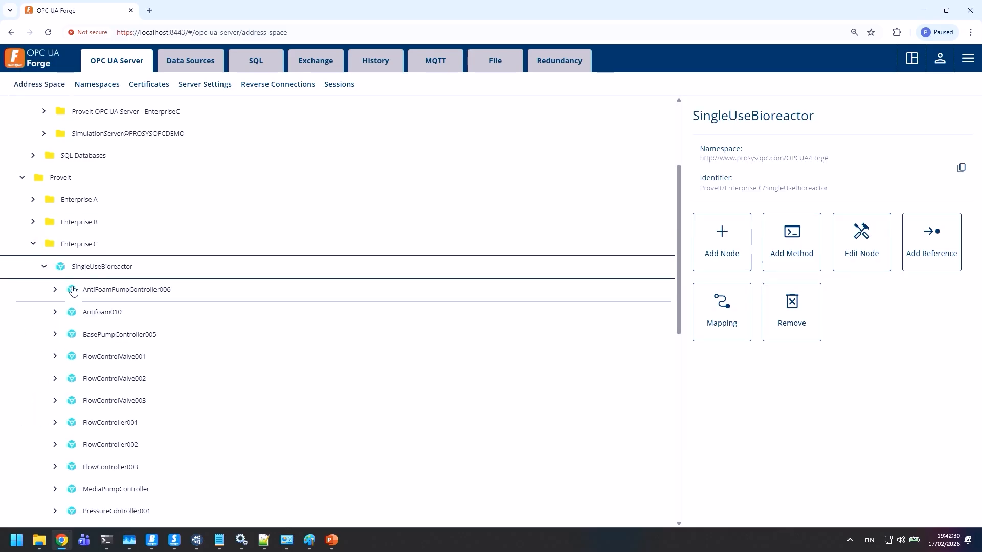
{"action": "scroll", "coordinate": [51, 276], "scroll_direction": "down", "scroll_amount": 2}
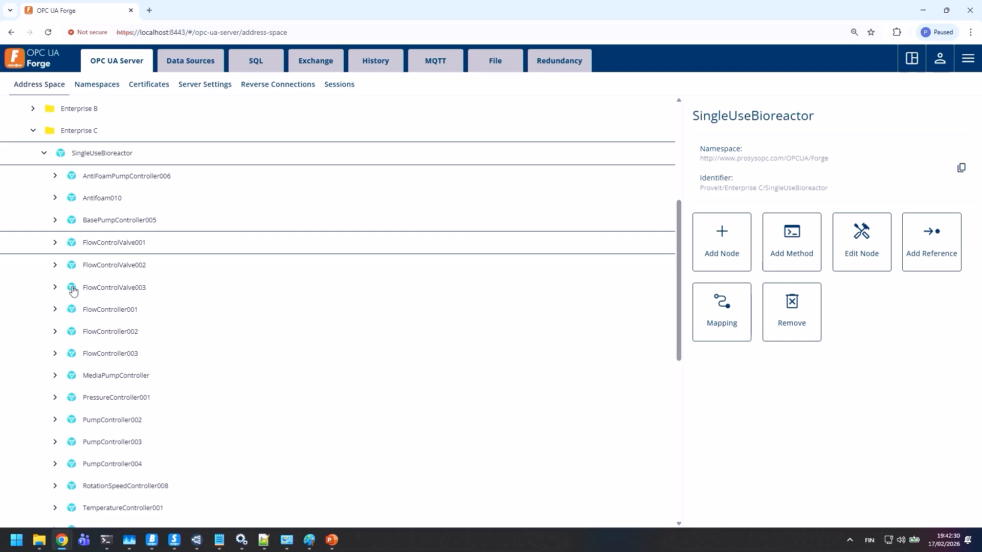
Expand FlowControlValve001 through SignalSet to ValvePosition and review its components.
{"action": "left_click", "coordinate": [55, 243]}
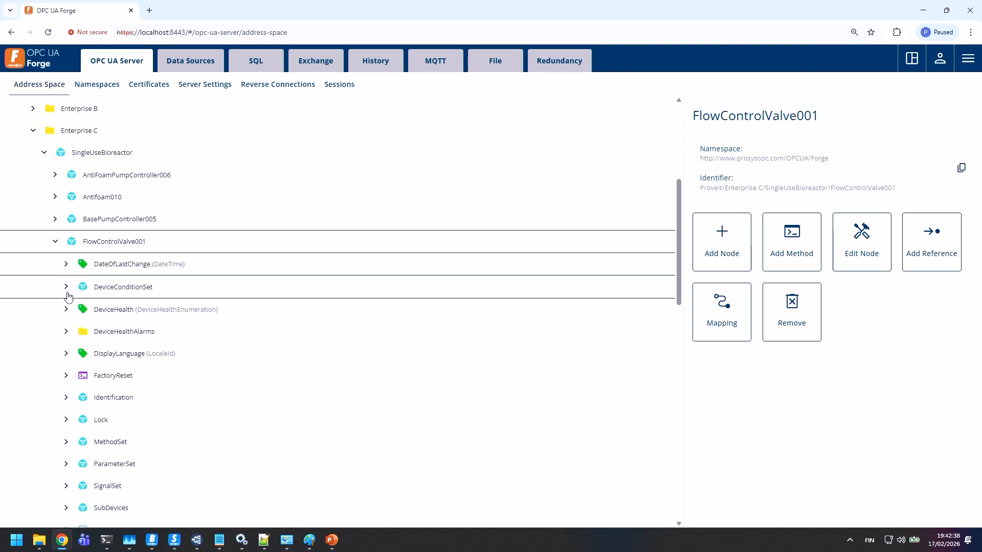
{"action": "scroll", "coordinate": [68, 297], "scroll_direction": "down", "scroll_amount": 2}
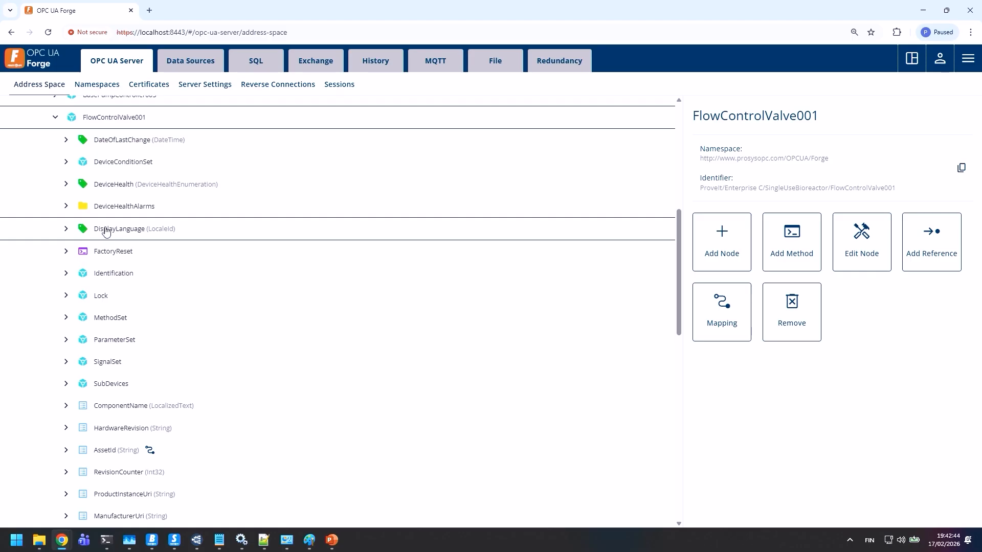
{"action": "scroll", "coordinate": [106, 230], "scroll_direction": "down", "scroll_amount": 1}
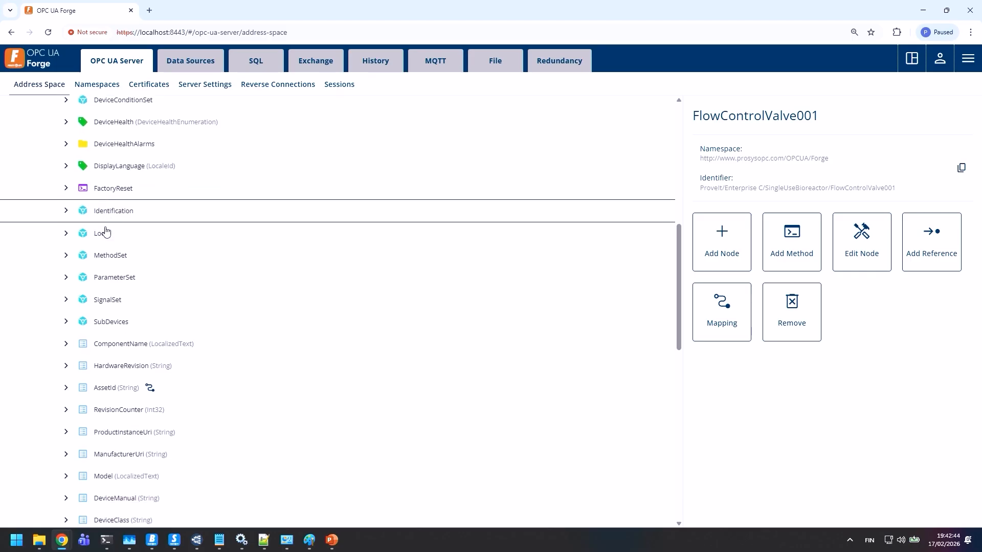
{"action": "left_click", "coordinate": [67, 301]}
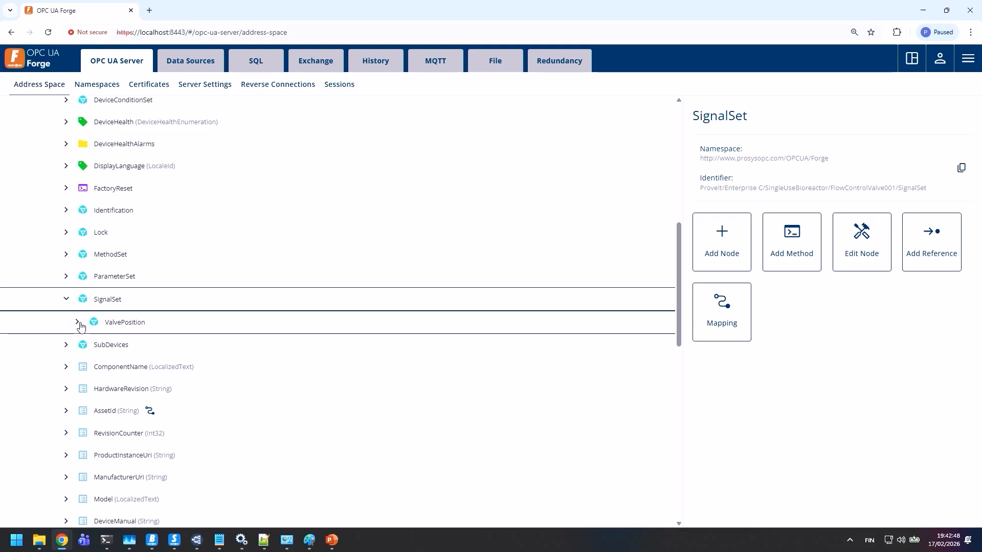
{"action": "left_click", "coordinate": [78, 323]}
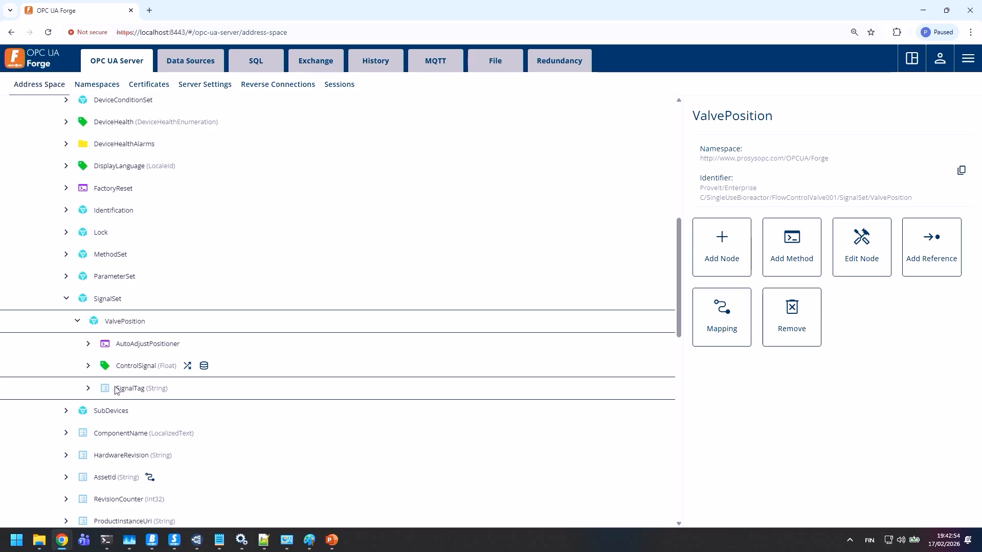
Review the FlowControlValve001 structure and expand ValvePosition's SignalTag and ControlSignal nodes.
{"action": "scroll", "coordinate": [132, 353], "scroll_direction": "up", "scroll_amount": 3}
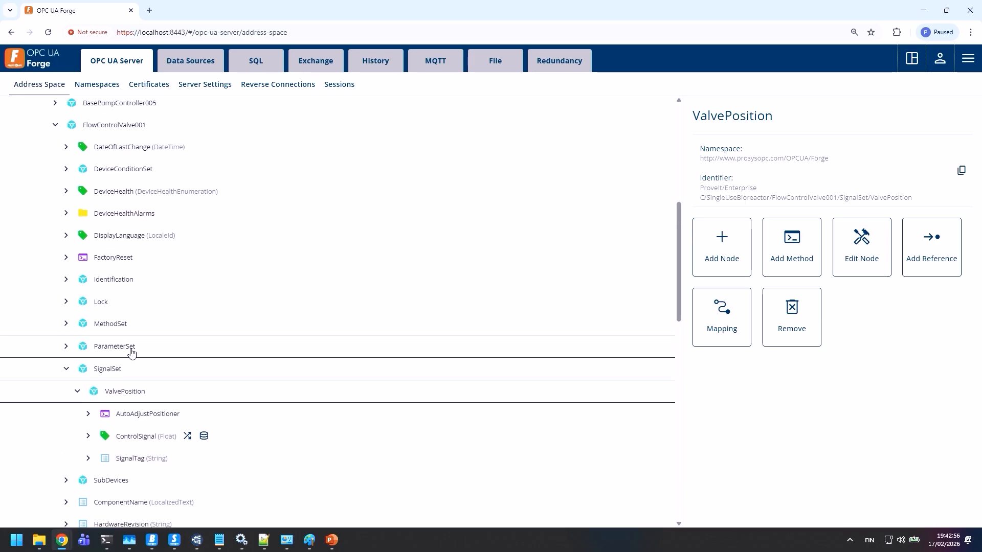
{"action": "scroll", "coordinate": [132, 353], "scroll_direction": "down", "scroll_amount": 2}
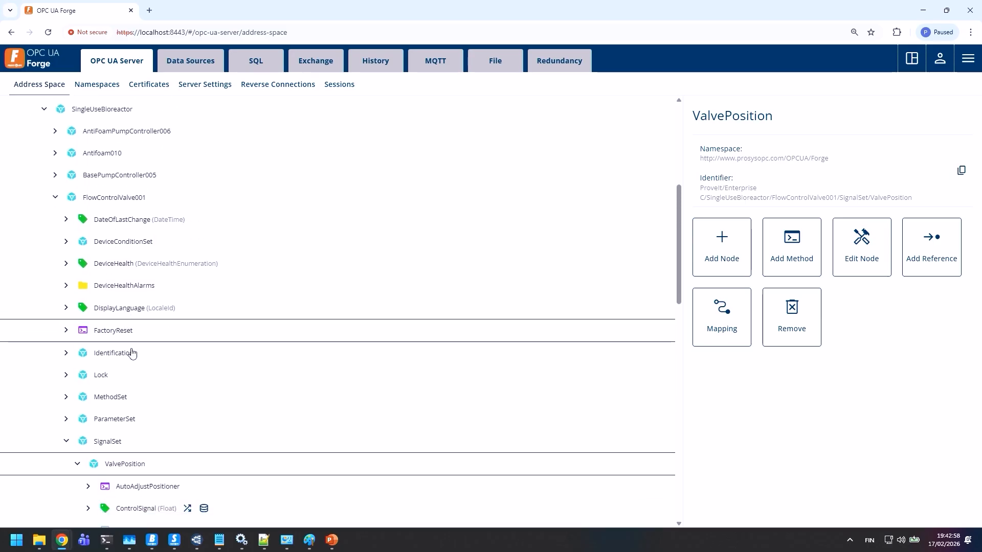
{"action": "scroll", "coordinate": [132, 351], "scroll_direction": "down", "scroll_amount": 1}
{"action": "scroll", "coordinate": [128, 351], "scroll_direction": "down", "scroll_amount": 1}
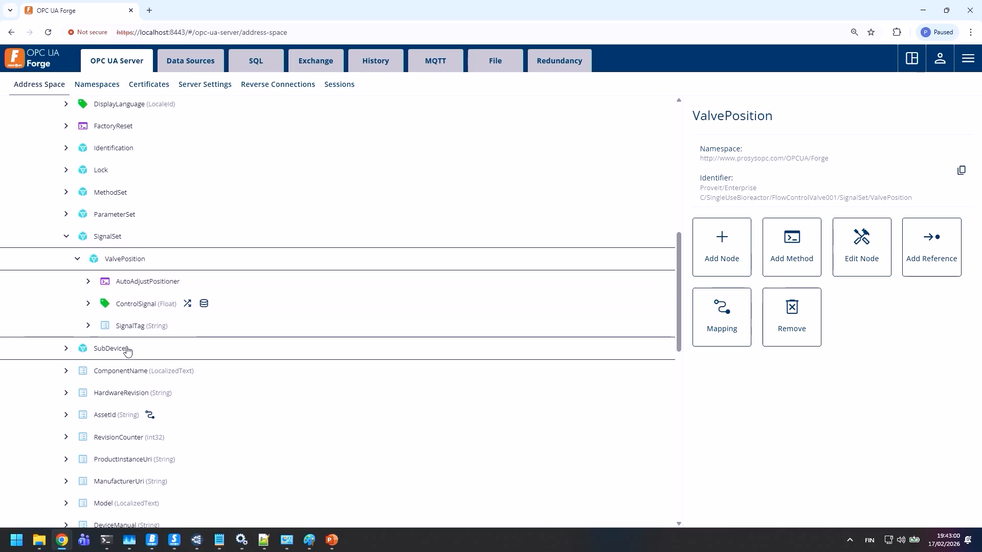
{"action": "left_click", "coordinate": [89, 326]}
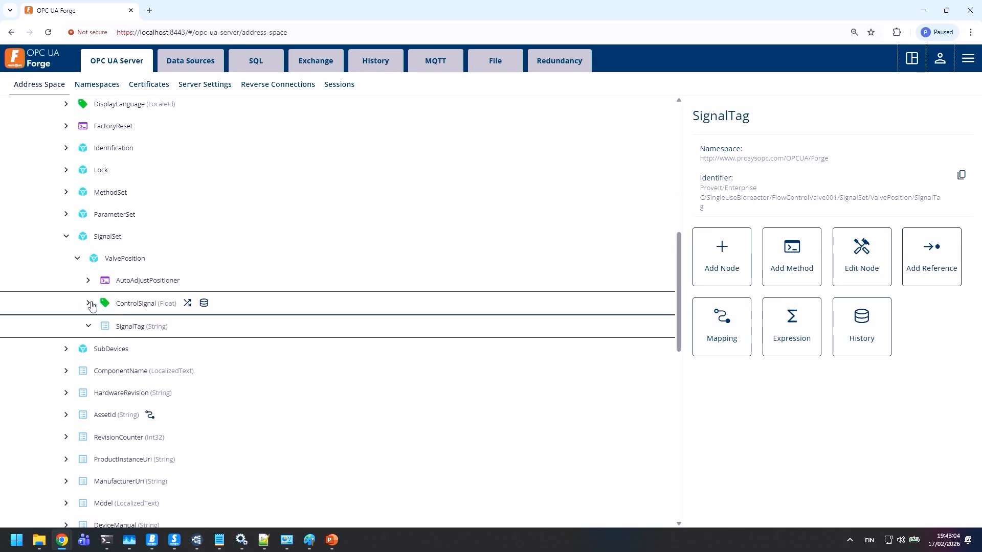
{"action": "left_click", "coordinate": [90, 304]}
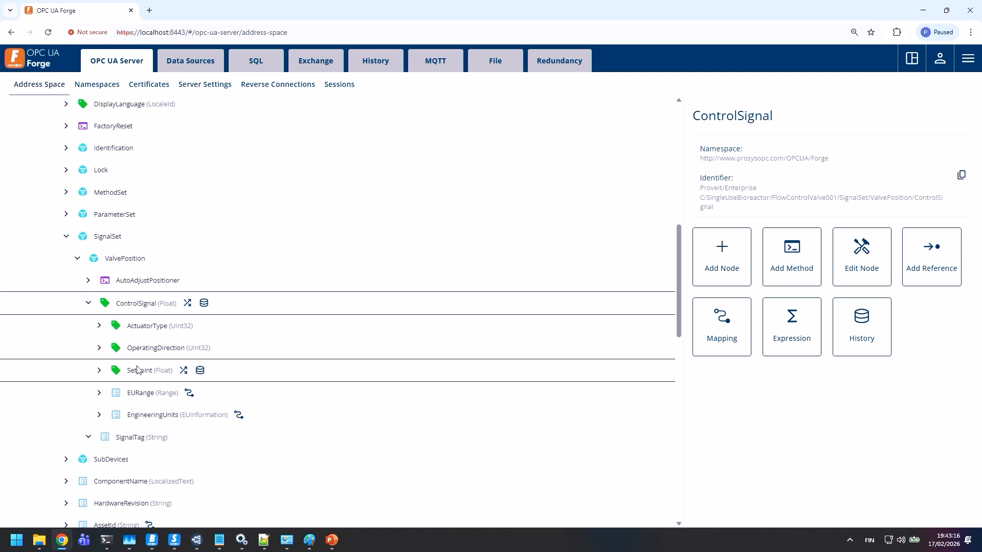
Switch to Prosys OPC UA Browser, return to the previous node and expand Enterprise C to show FlowControlValve001.
{"action": "key", "text": "alt+Tab"}
{"action": "key", "text": "alt+Tab"}
{"action": "key", "text": "alt+Tab"}
{"action": "key", "text": "alt+Tab"}
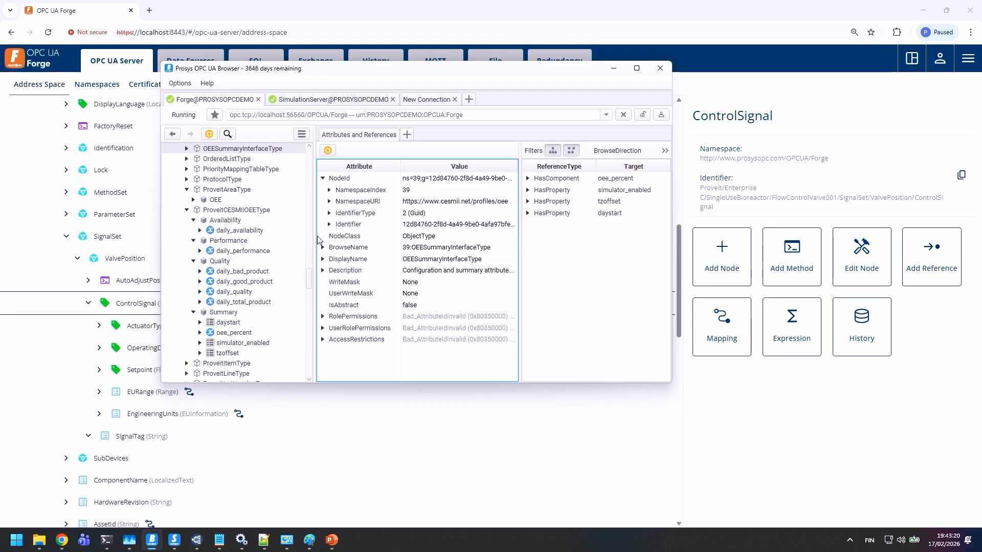
{"action": "scroll", "coordinate": [297, 187], "scroll_direction": "up", "scroll_amount": 3}
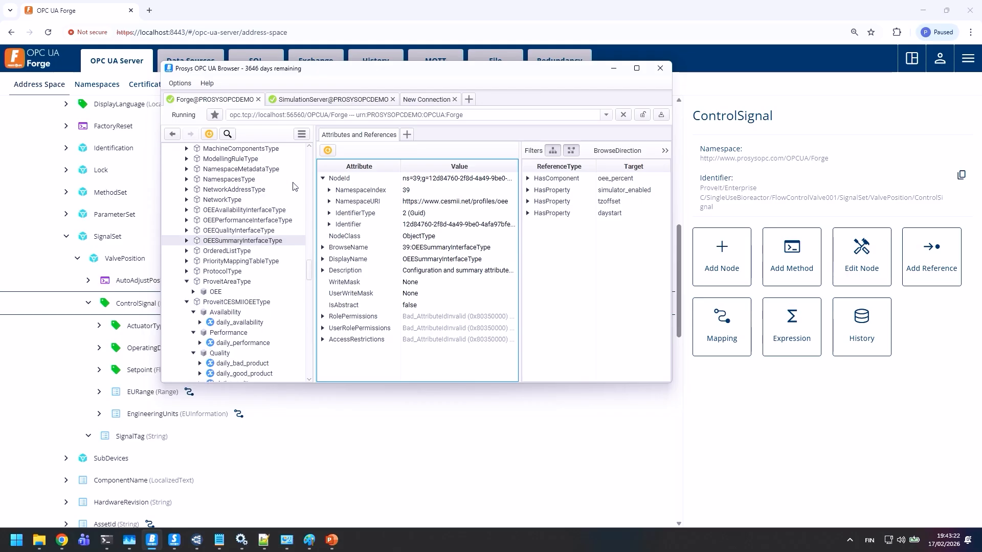
{"action": "scroll", "coordinate": [292, 185], "scroll_direction": "up", "scroll_amount": 6}
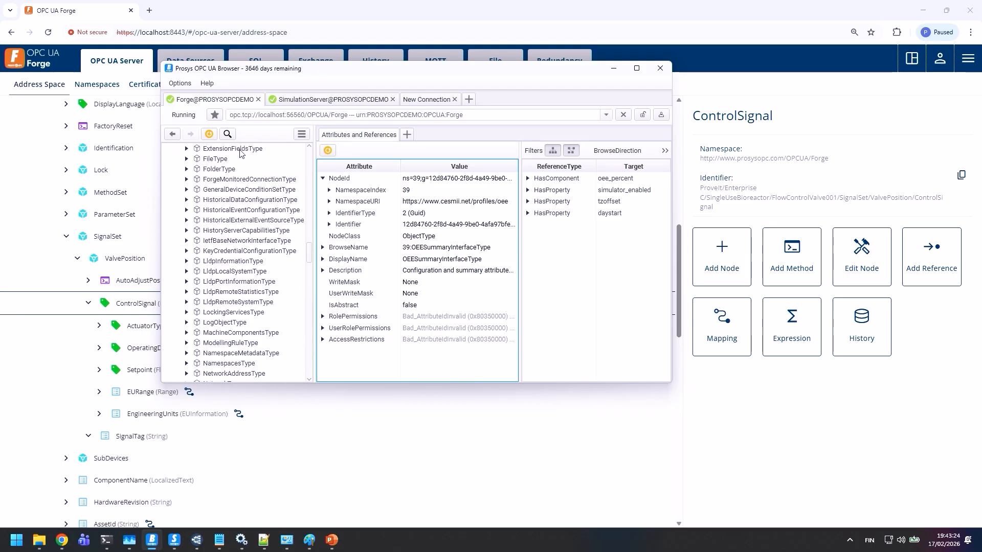
{"action": "left_click", "coordinate": [174, 133]}
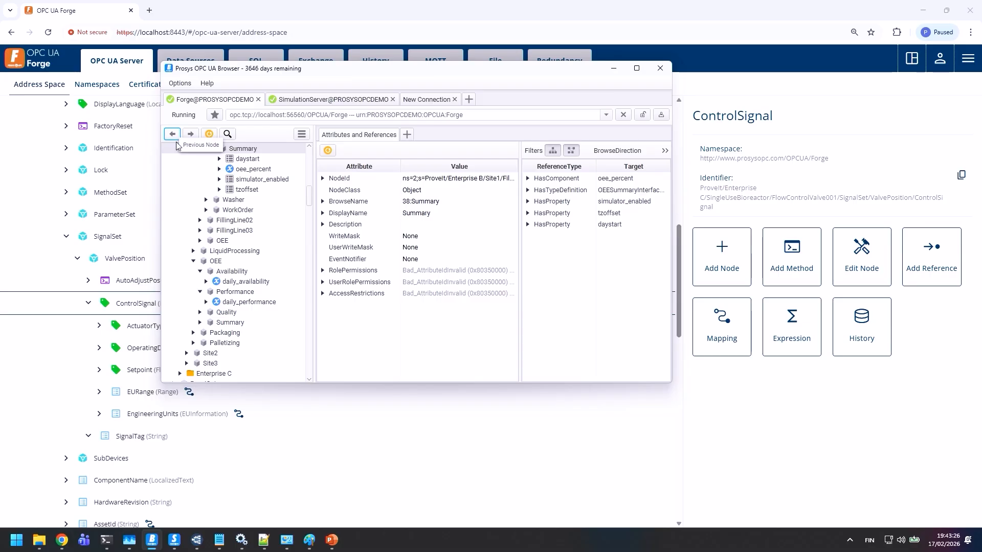
{"action": "scroll", "coordinate": [208, 195], "scroll_direction": "down", "scroll_amount": 2}
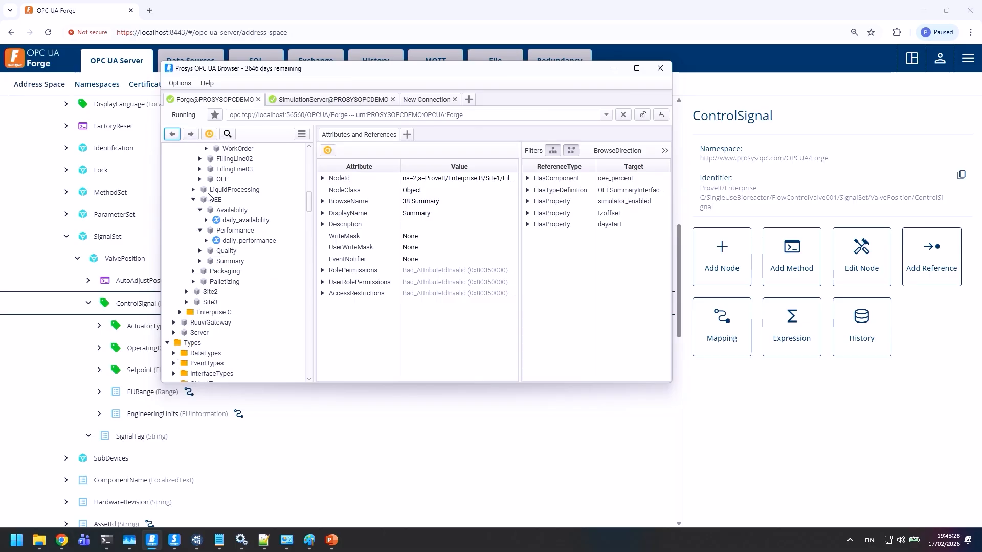
{"action": "scroll", "coordinate": [208, 194], "scroll_direction": "down", "scroll_amount": 1}
{"action": "left_click", "coordinate": [181, 282]}
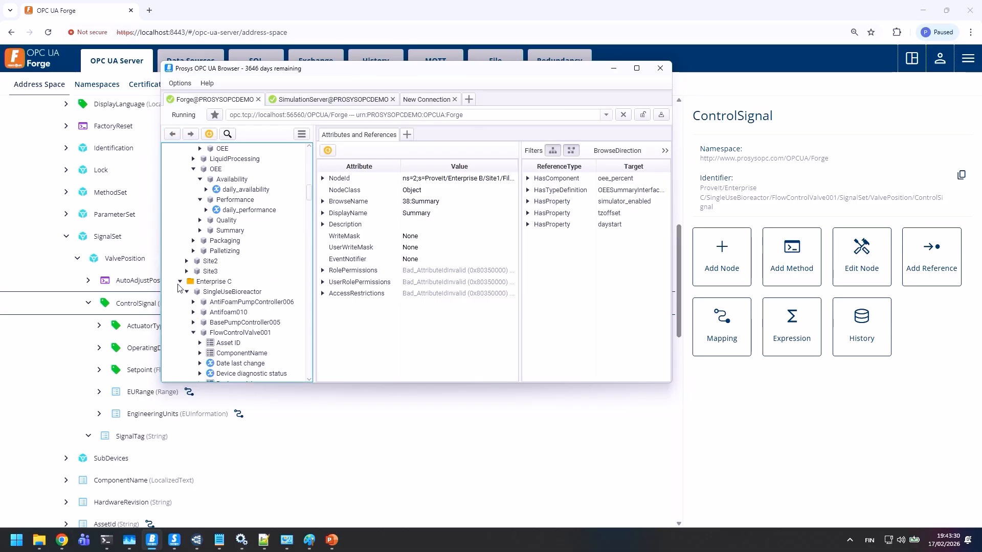
{"action": "scroll", "coordinate": [190, 277], "scroll_direction": "down", "scroll_amount": 2}
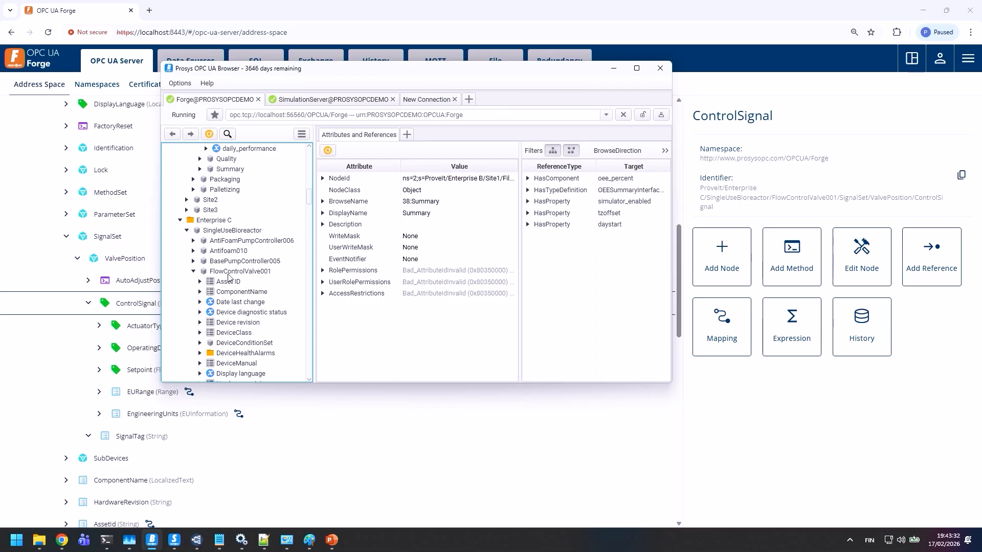
Select FlowControlValve001 and examine its references, type definition and child nodes down to SignalSet.
{"action": "left_click", "coordinate": [237, 273]}
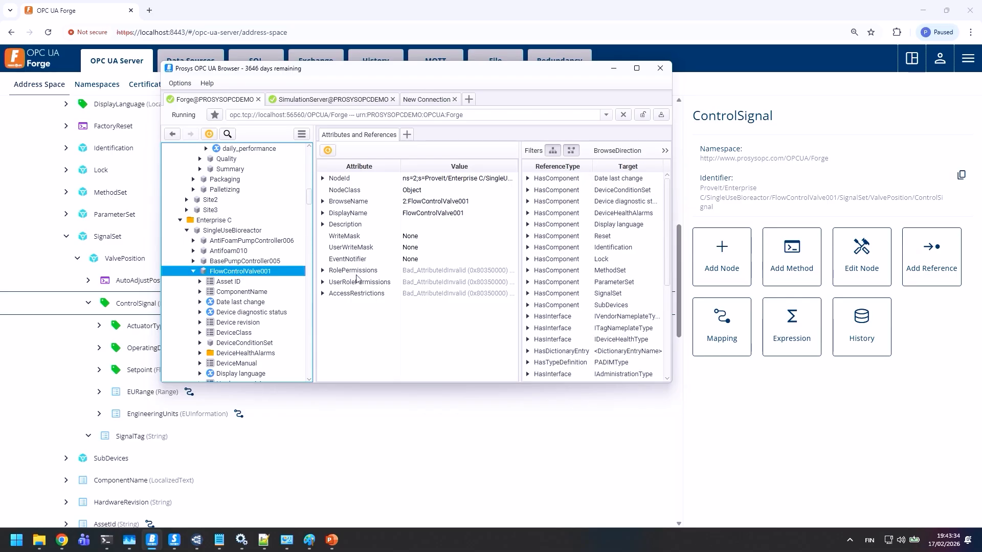
{"action": "left_click_drag", "start_coordinate": [669, 257], "coordinate": [665, 279]}
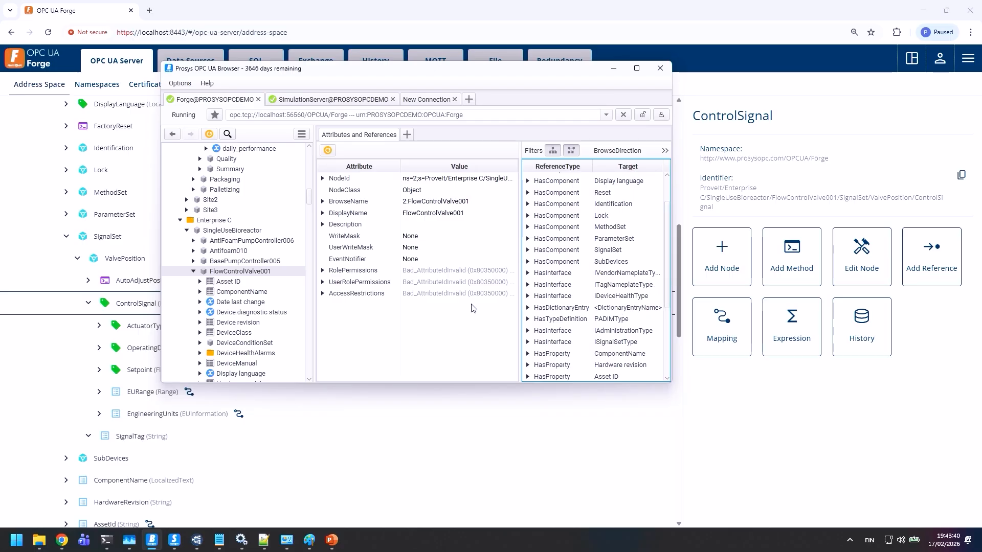
{"action": "scroll", "coordinate": [249, 297], "scroll_direction": "down", "scroll_amount": 2}
{"action": "scroll", "coordinate": [249, 296], "scroll_direction": "down", "scroll_amount": 5}
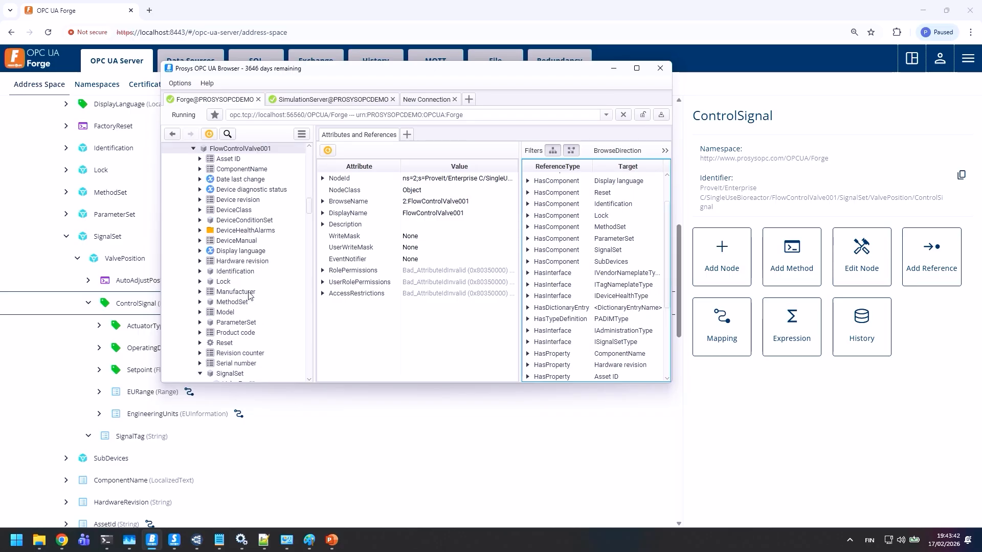
{"action": "scroll", "coordinate": [250, 295], "scroll_direction": "down", "scroll_amount": 1}
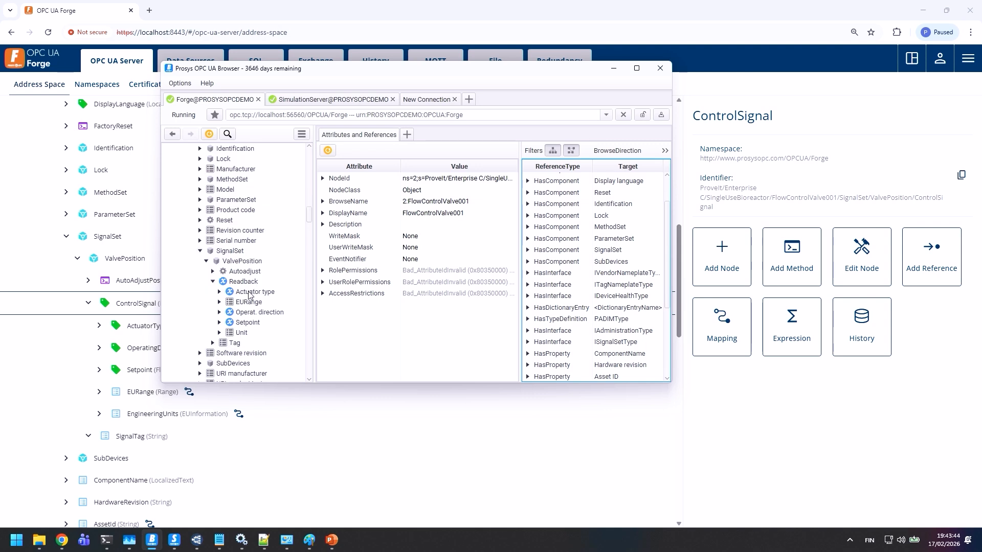
Inspect the attributes and references of ValvePosition, Readback and Setpoint, and expand the Setpoint node.
{"action": "left_click", "coordinate": [243, 262]}
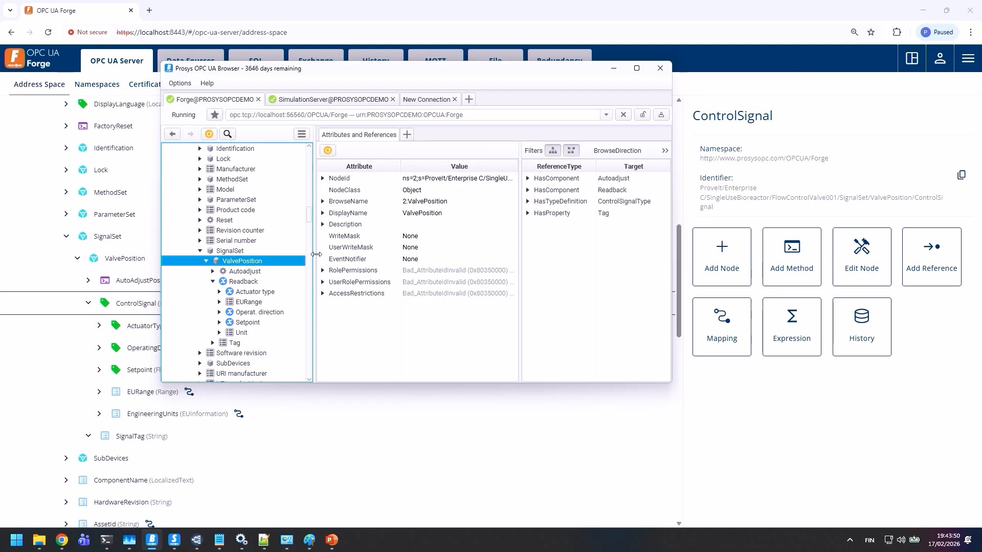
{"action": "left_click", "coordinate": [244, 283]}
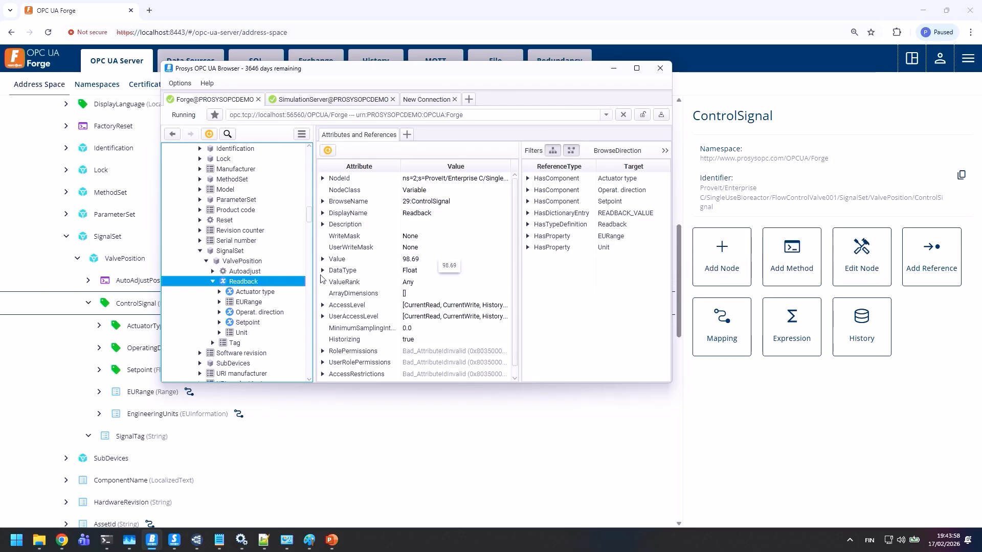
{"action": "left_click", "coordinate": [250, 323]}
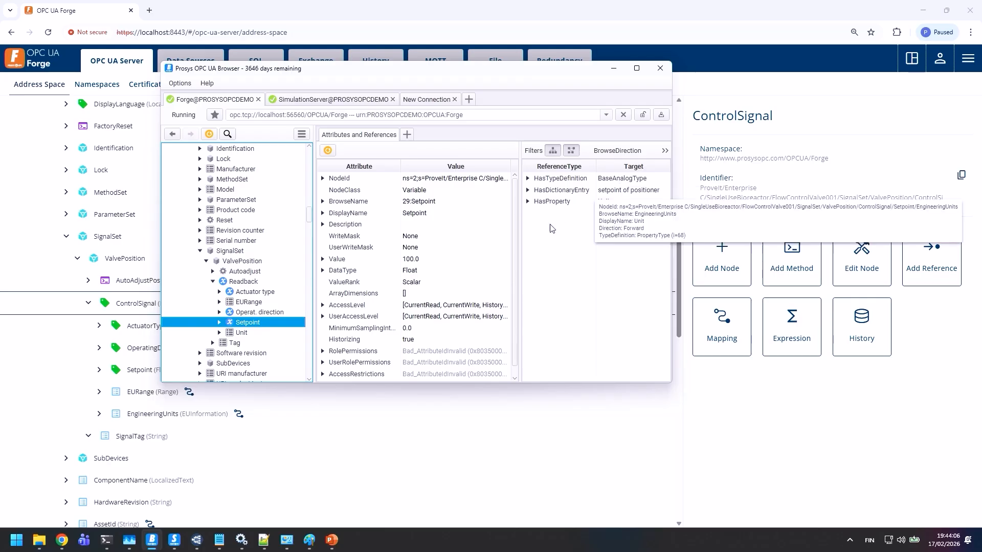
{"action": "left_click", "coordinate": [219, 323]}
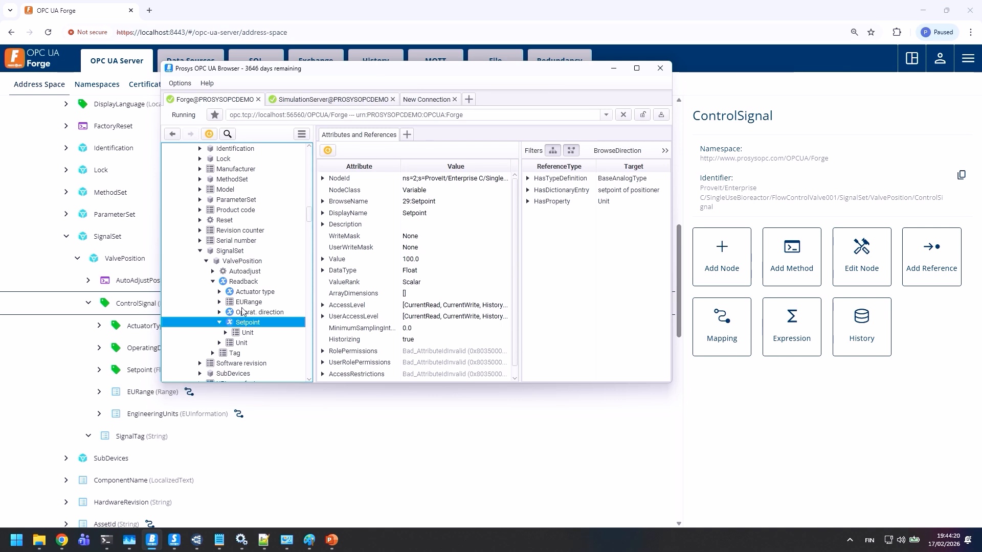
Select Readback's Unit property and expand its value down to the engineering unit details.
{"action": "left_click", "coordinate": [239, 342]}
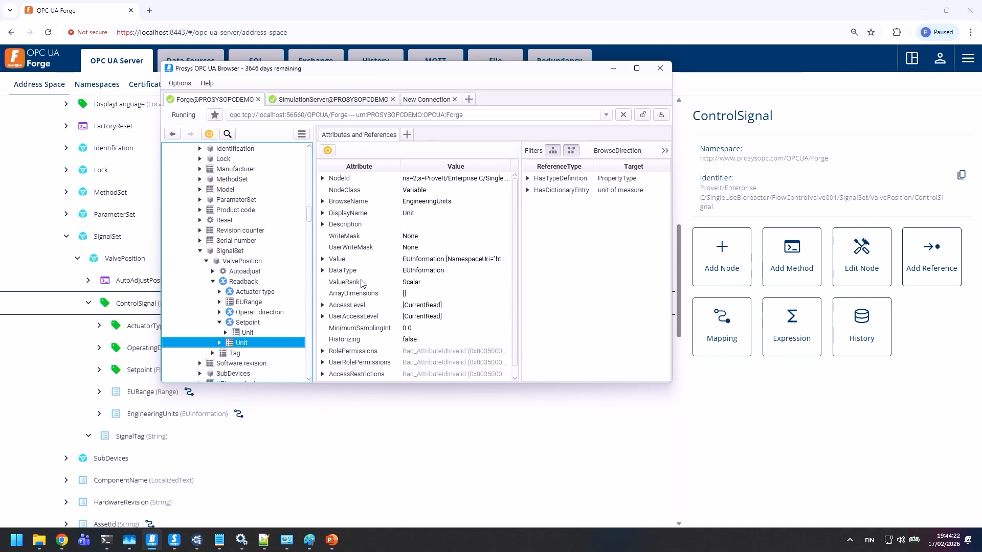
{"action": "left_click", "coordinate": [323, 260]}
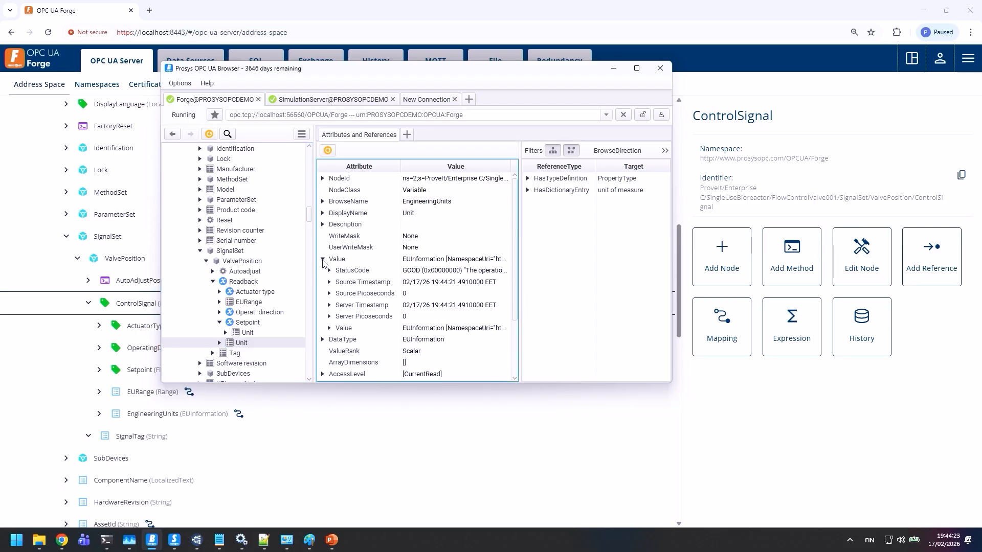
{"action": "left_click", "coordinate": [329, 328]}
{"action": "scroll", "coordinate": [366, 307], "scroll_direction": "down", "scroll_amount": 1}
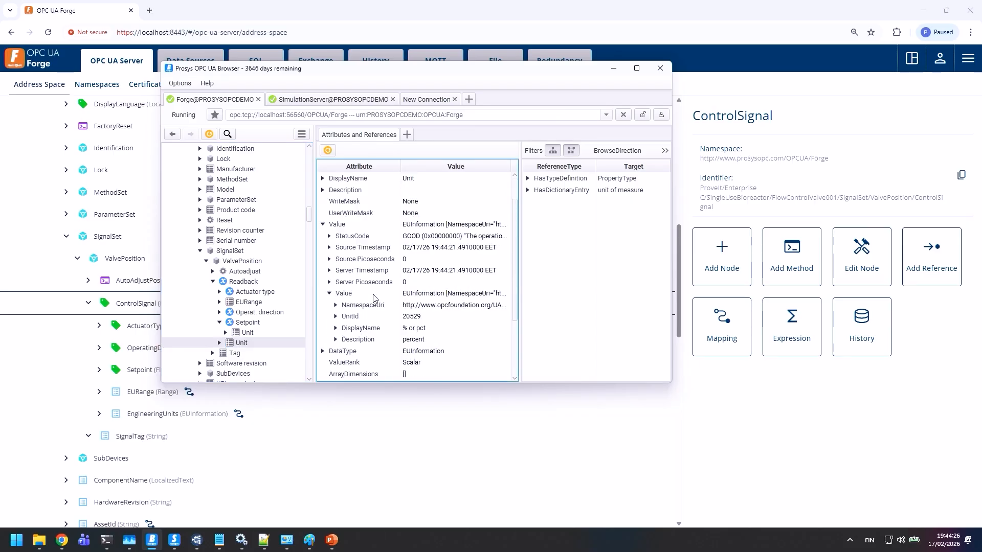